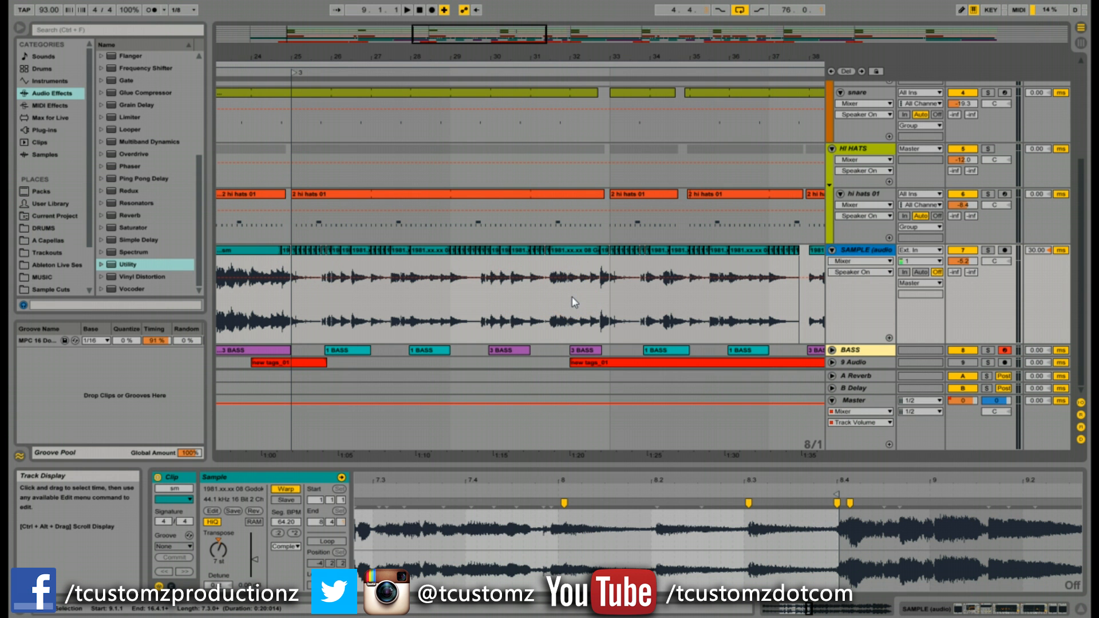
Examine the overall layout of the arrangement and its numbered locators along the whole song.
left_click_drag(466, 34, 469, 37)
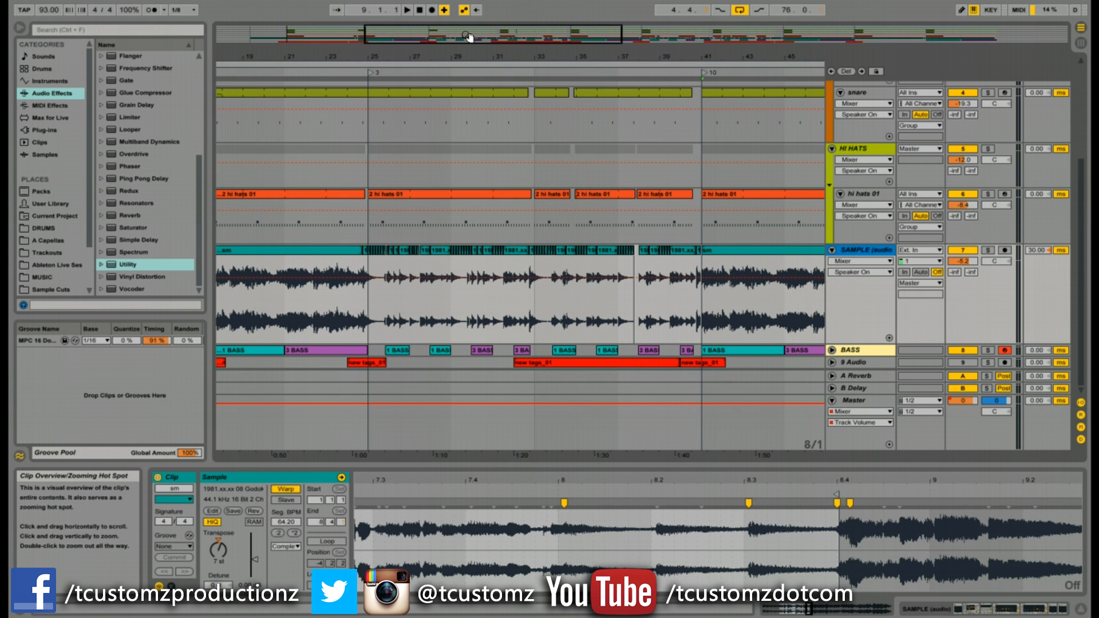
left_click_drag(468, 36, 468, 26)
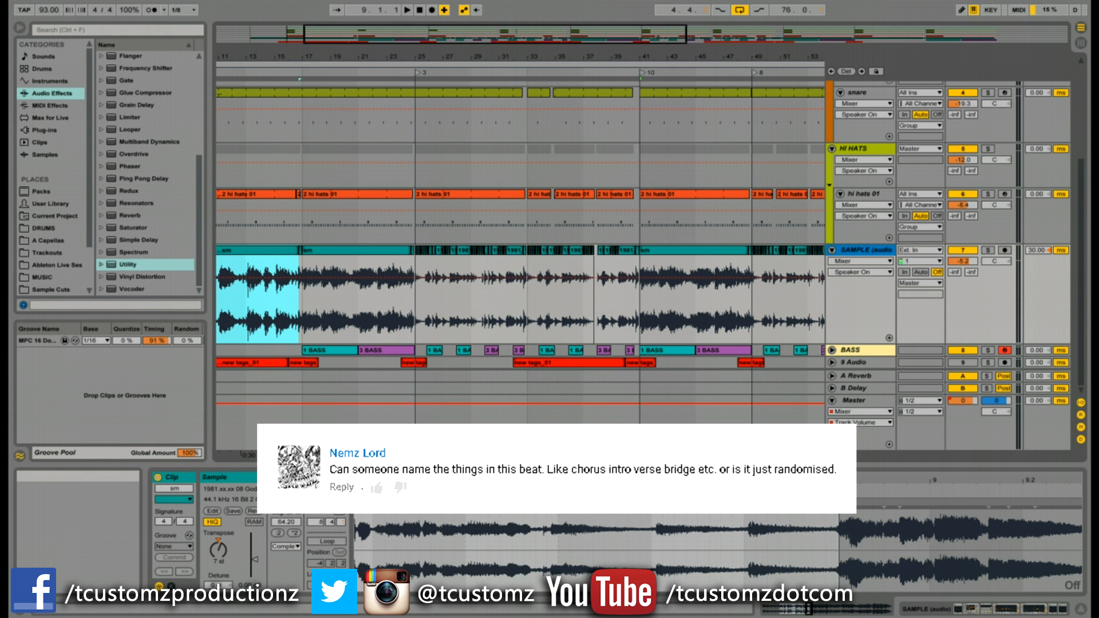
double_click(613, 25)
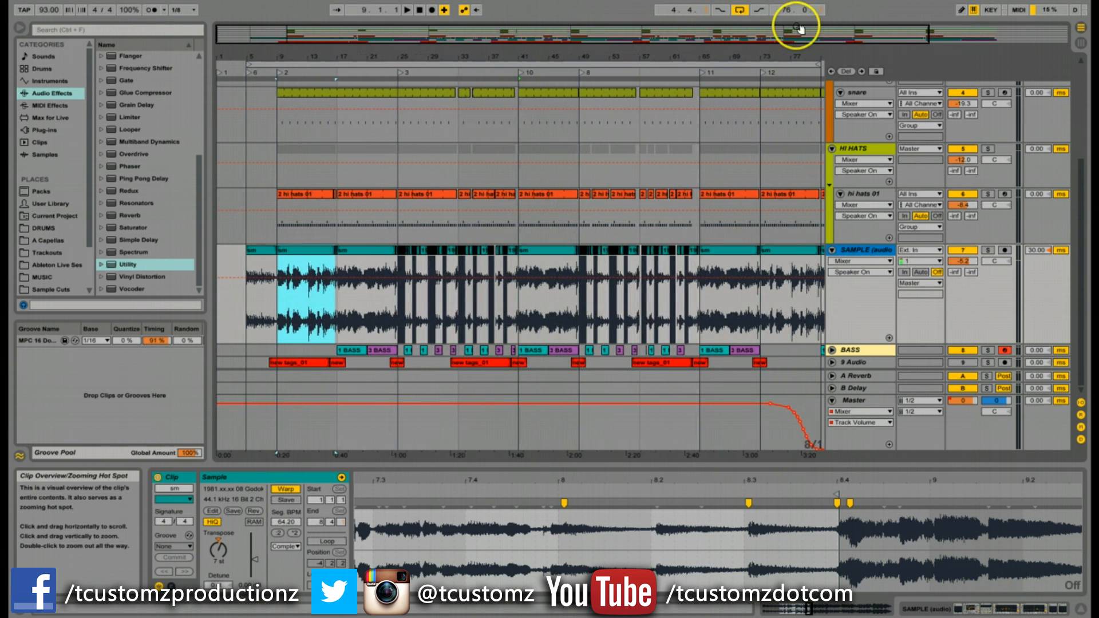
left_click_drag(714, 42, 714, 39)
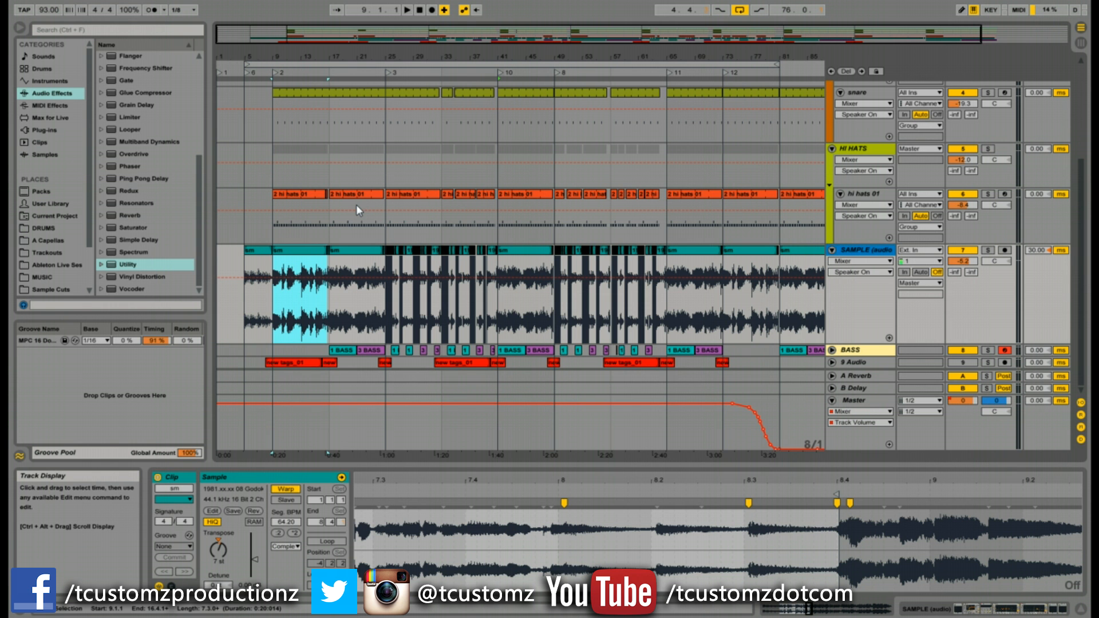
left_click_drag(431, 26, 431, 29)
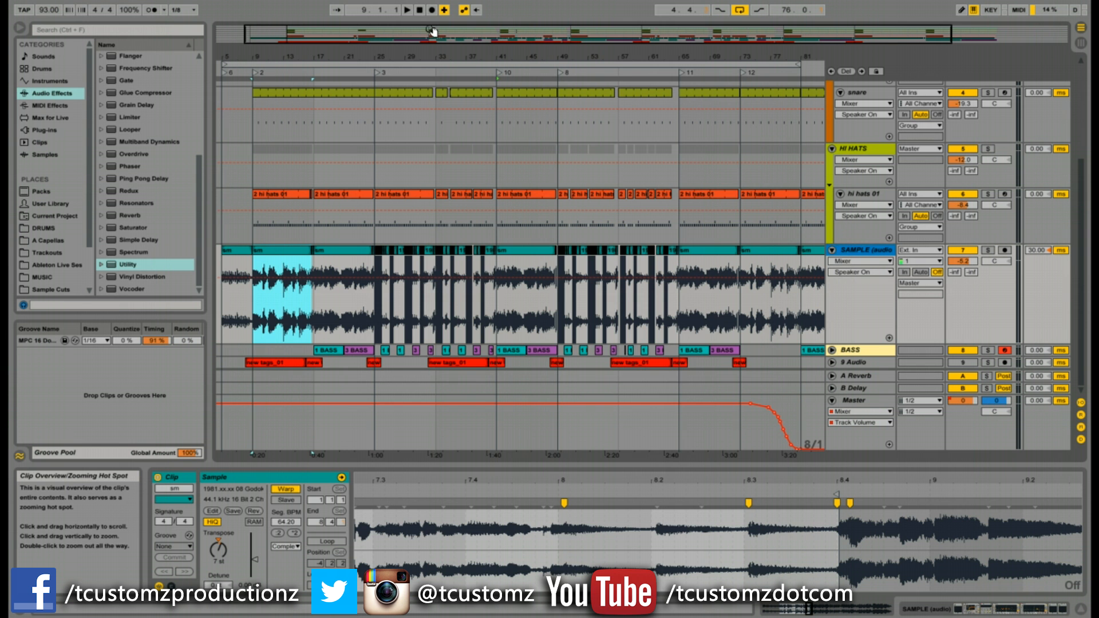
left_click_drag(432, 30, 433, 27)
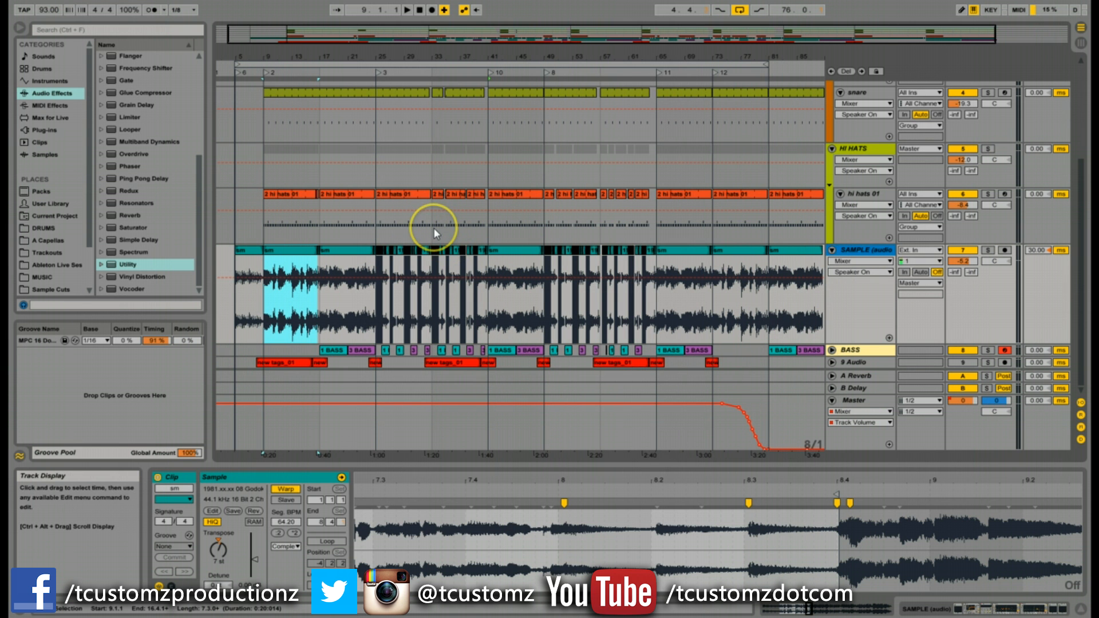
left_click(489, 333)
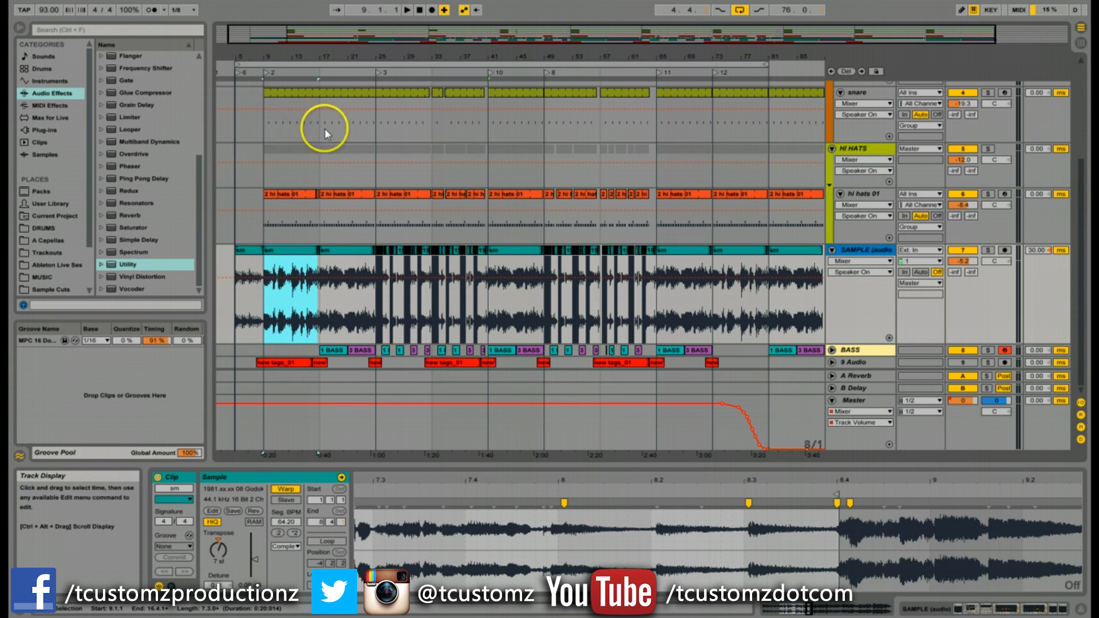
left_click_drag(486, 40, 485, 39)
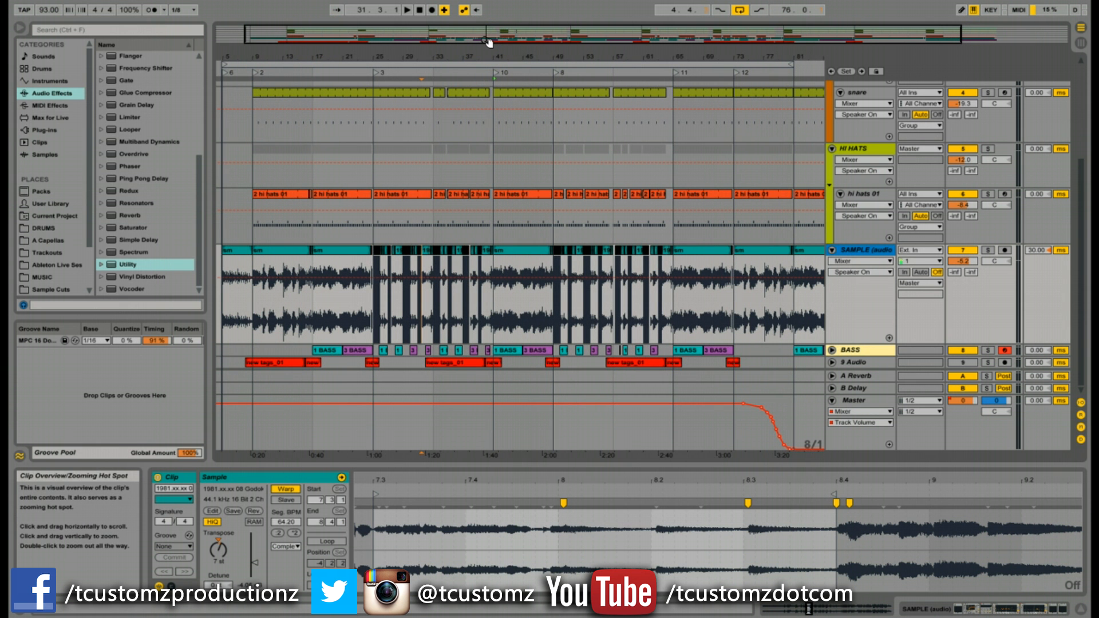
right_click(255, 72)
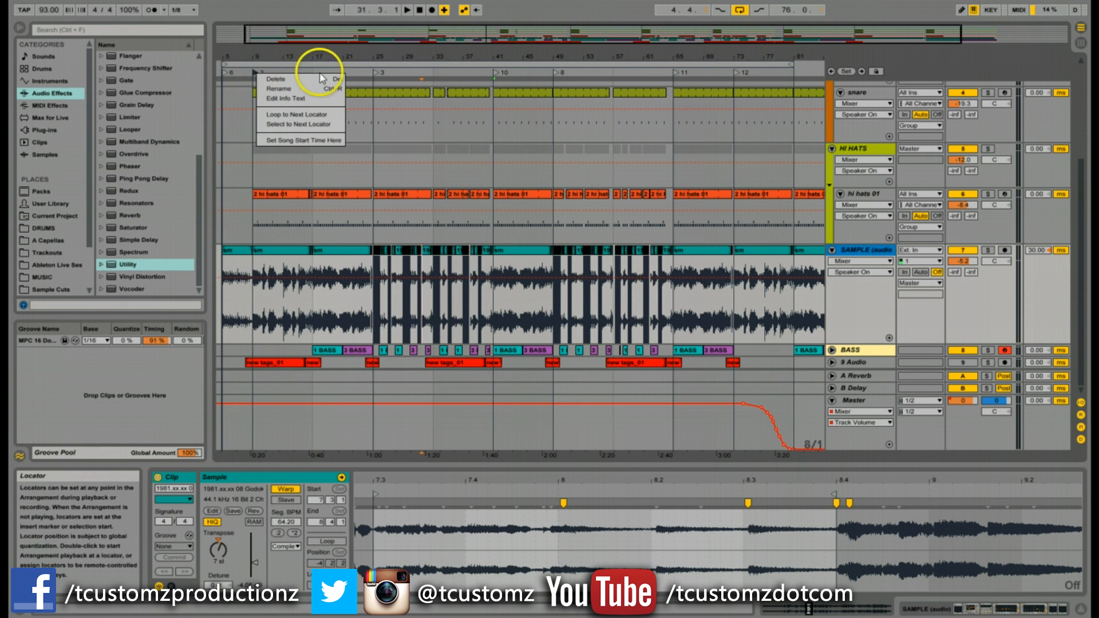
left_click(375, 74)
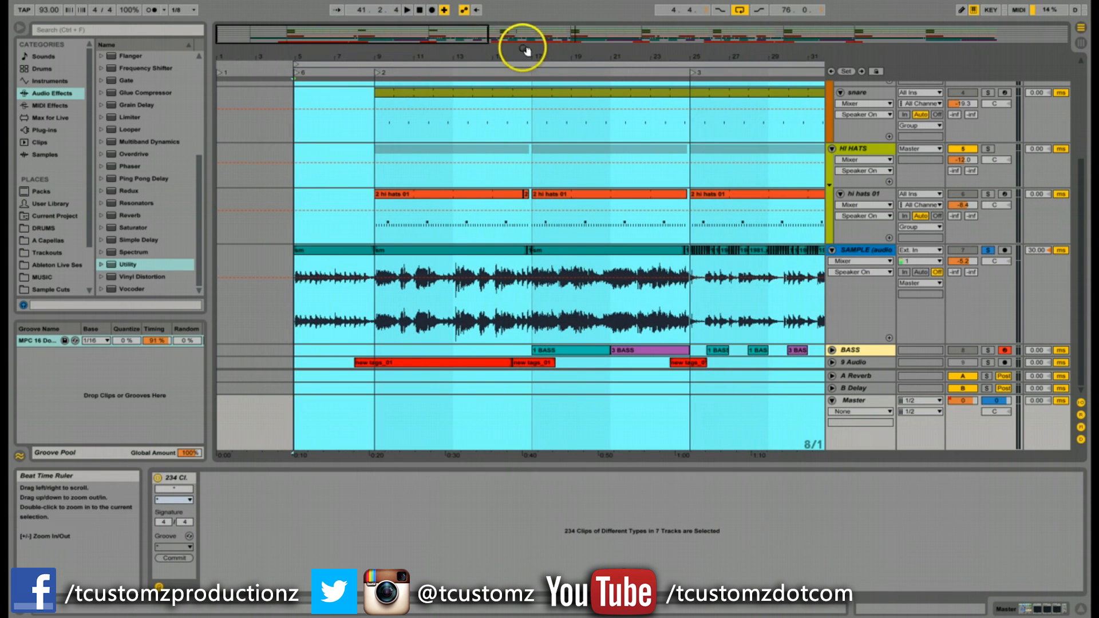
Play the song's opening section up to locator 2 and stop playback there.
left_click_drag(525, 50, 469, 36)
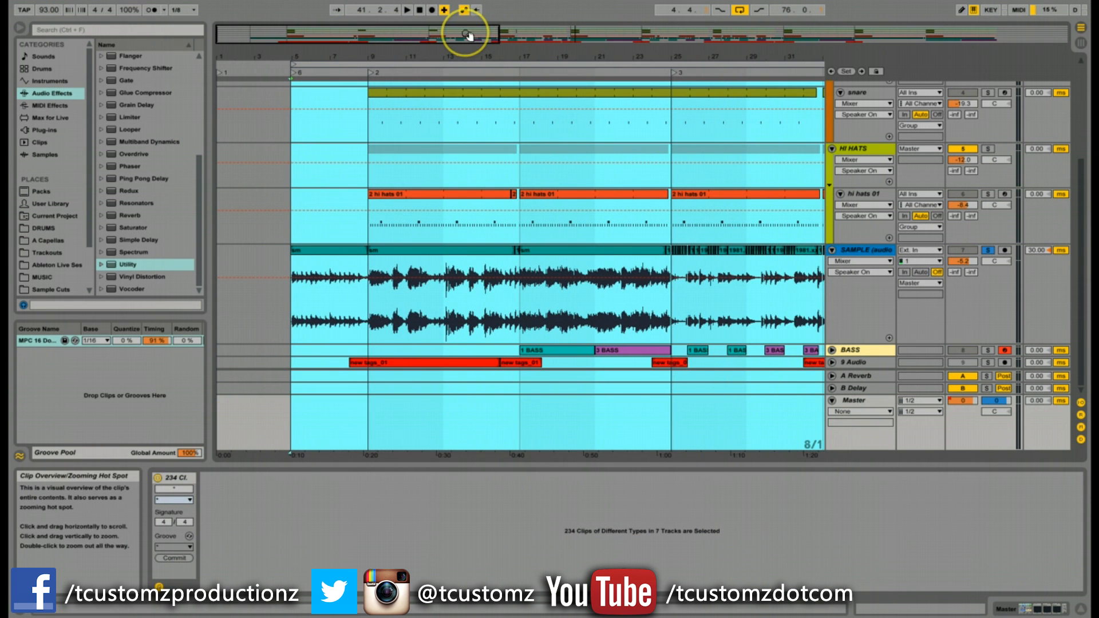
key("space")
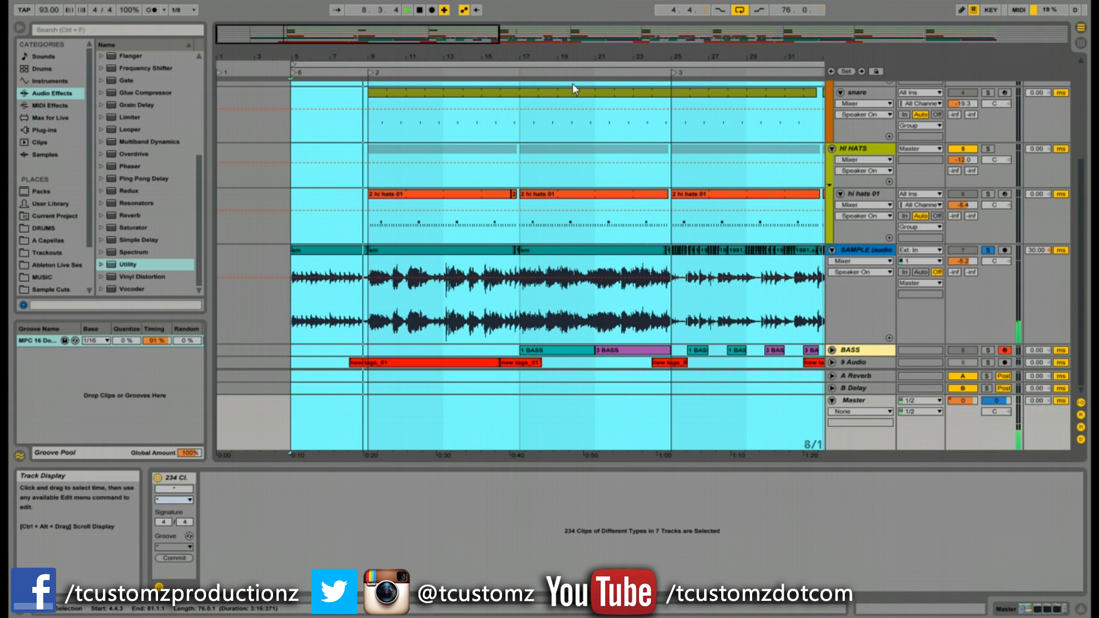
key("space")
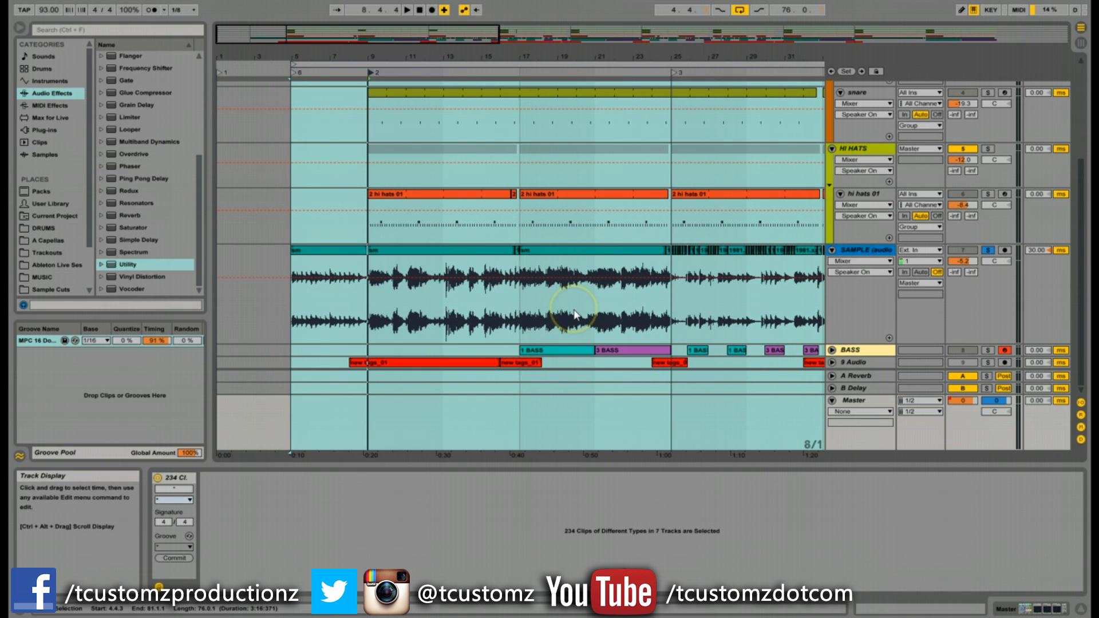
Rename locator 6 at the start of the sample as INTRO.
key("minus")
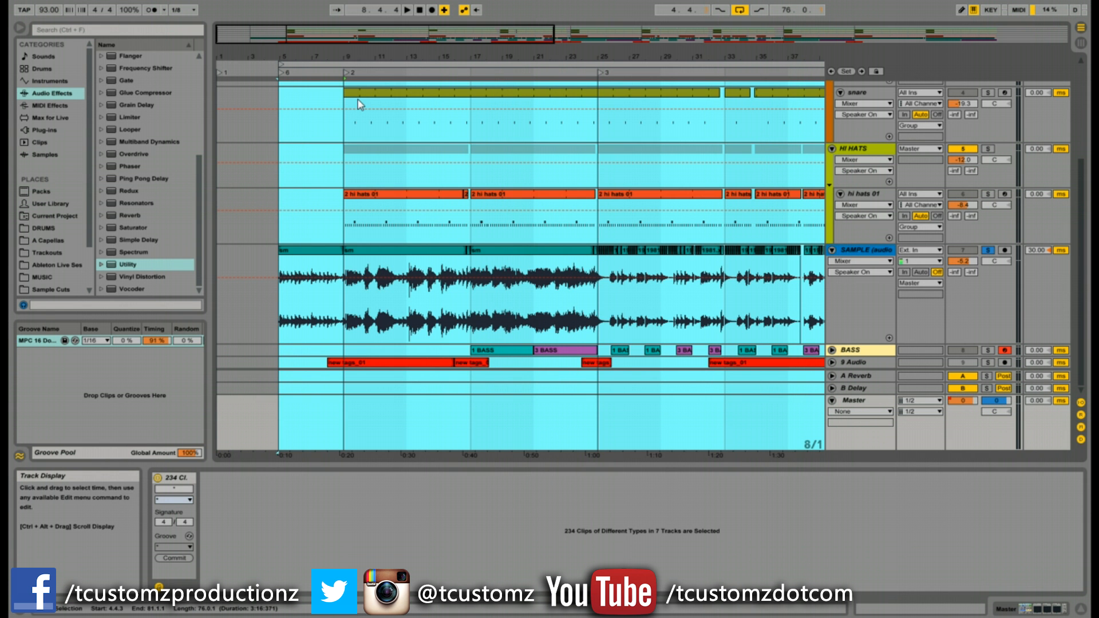
right_click(278, 71)
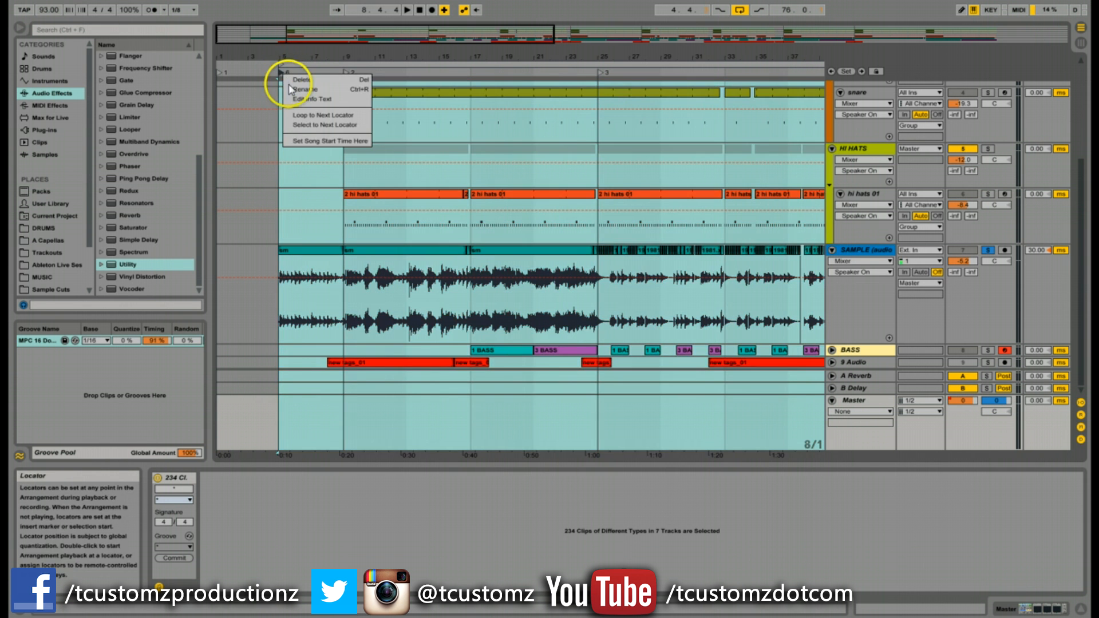
left_click(290, 90)
type("INTRO")
key("Return")
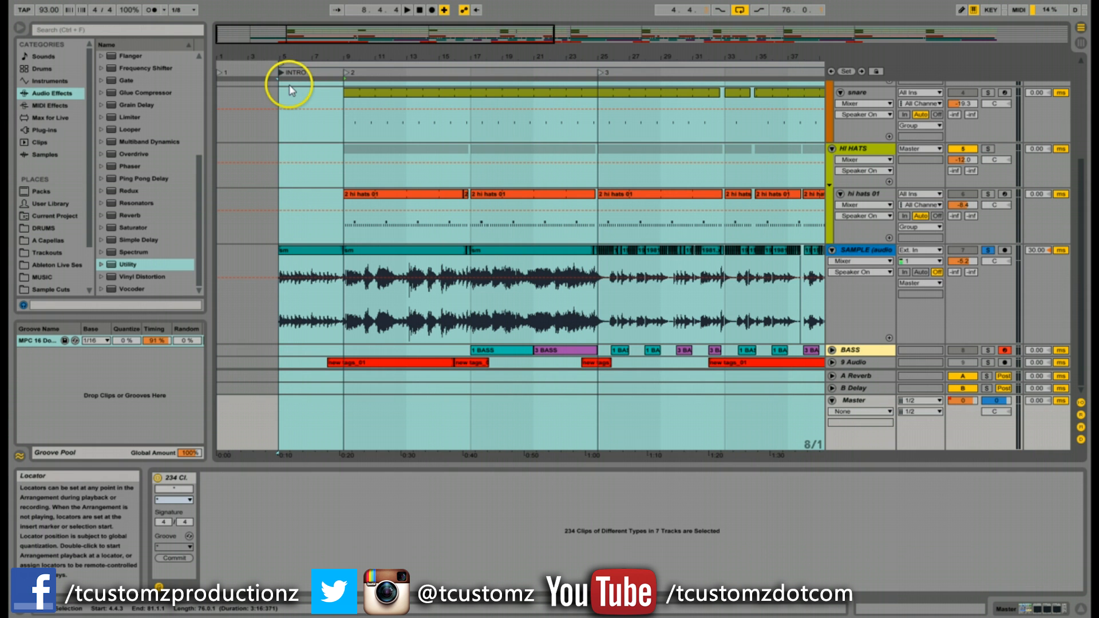
Rename locator 2 at bar 9 as SECOND INTRO.
right_click(345, 72)
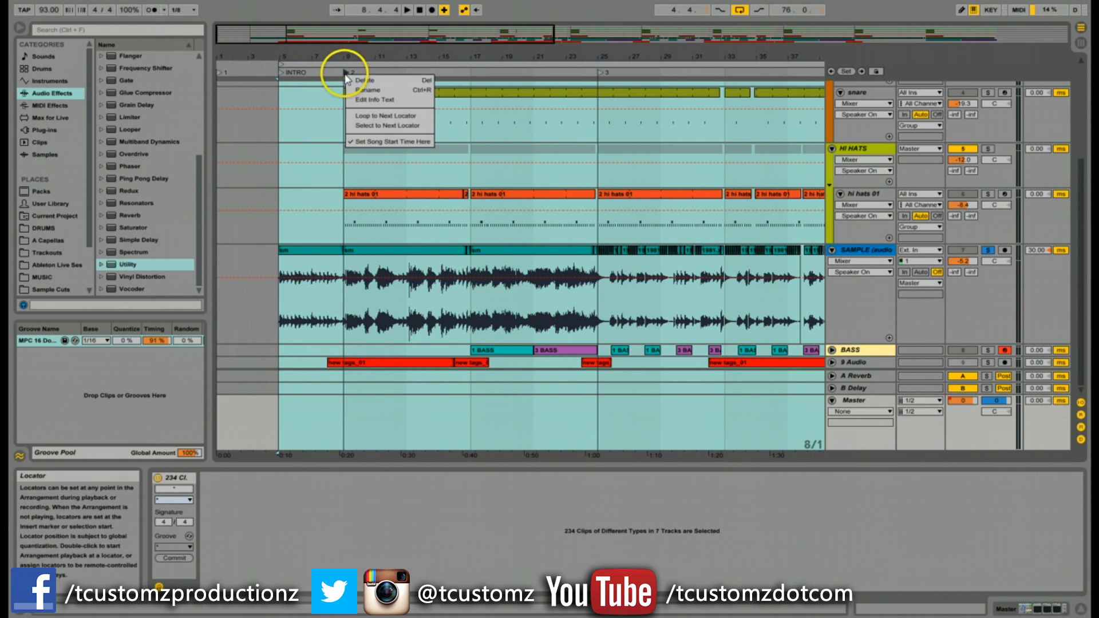
left_click(366, 90)
type("SE")
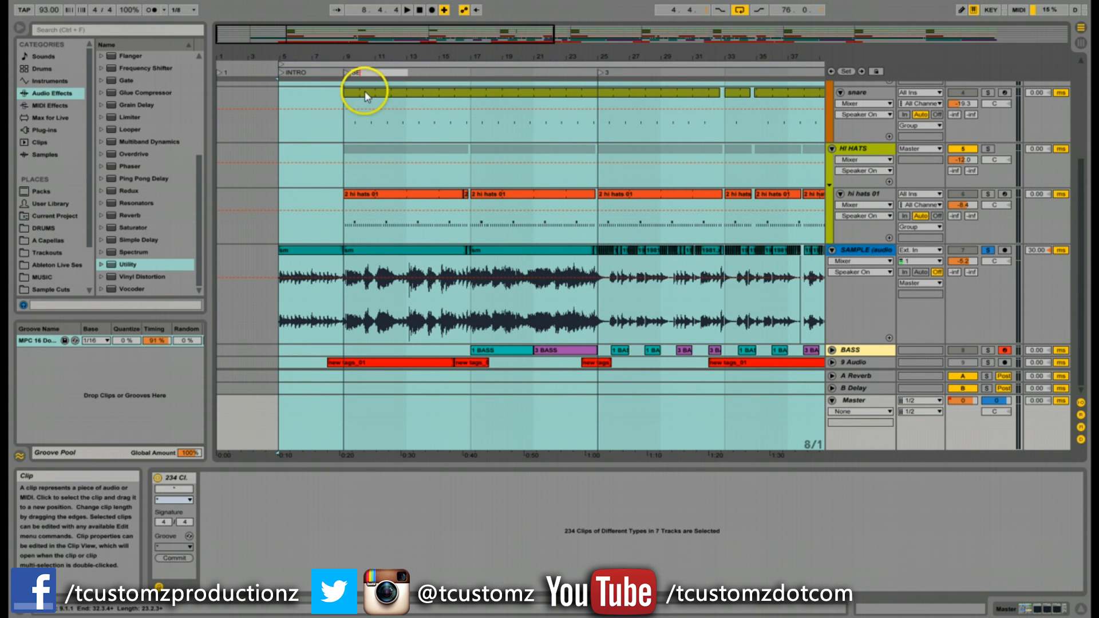
type("COND INTRO")
key("Return")
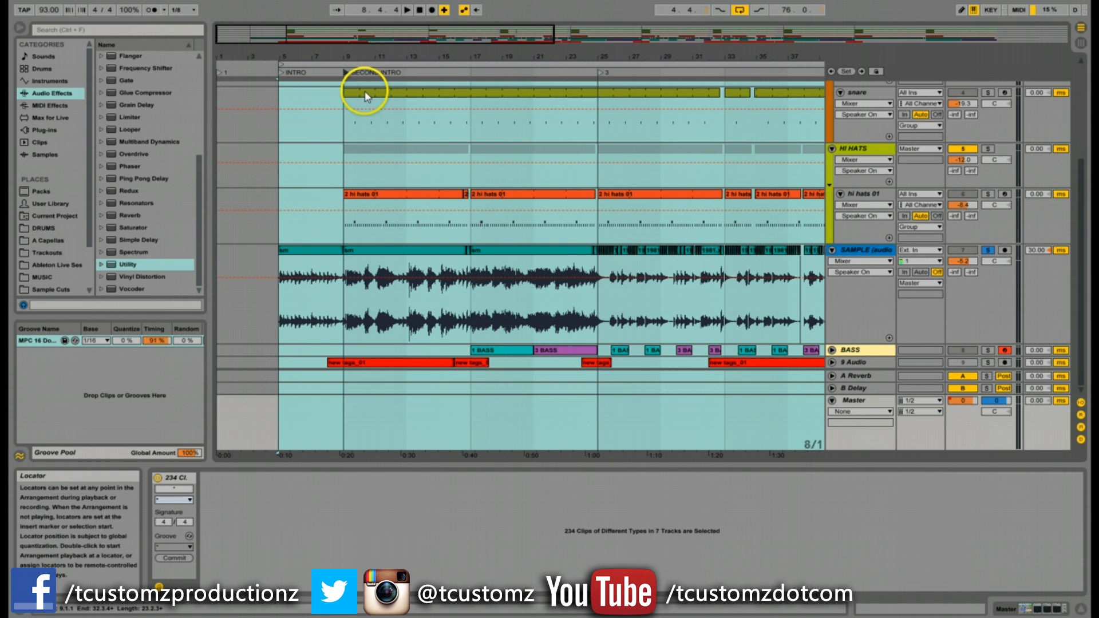
Rename locator 3 at bar 25 as VERSE 1.
right_click(601, 72)
left_click(614, 91)
type("V")
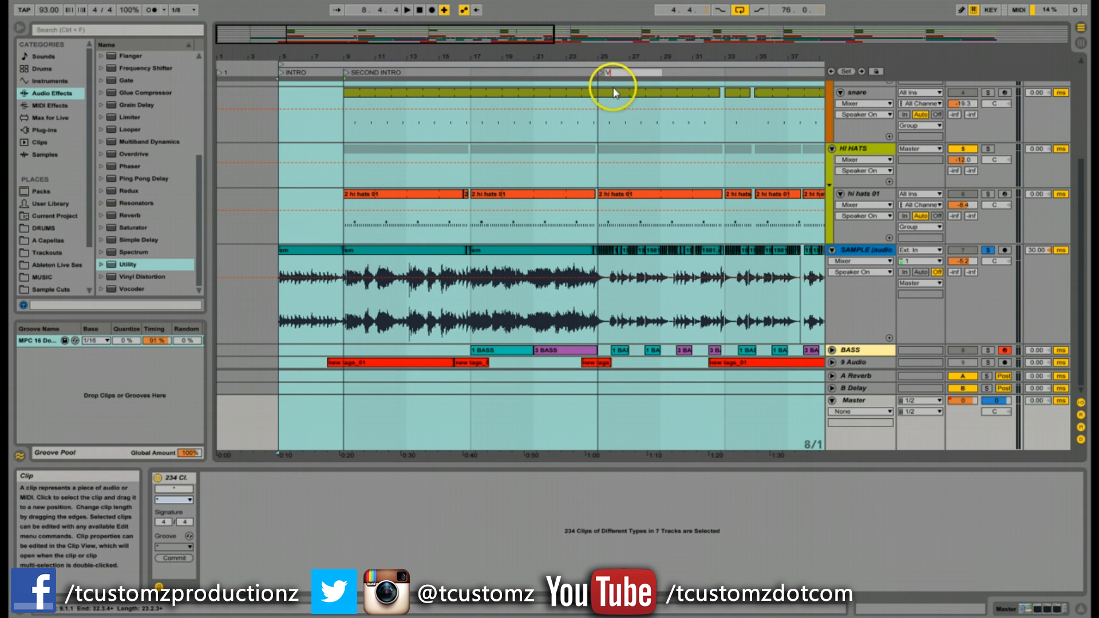
type("ERSE")
key("Return")
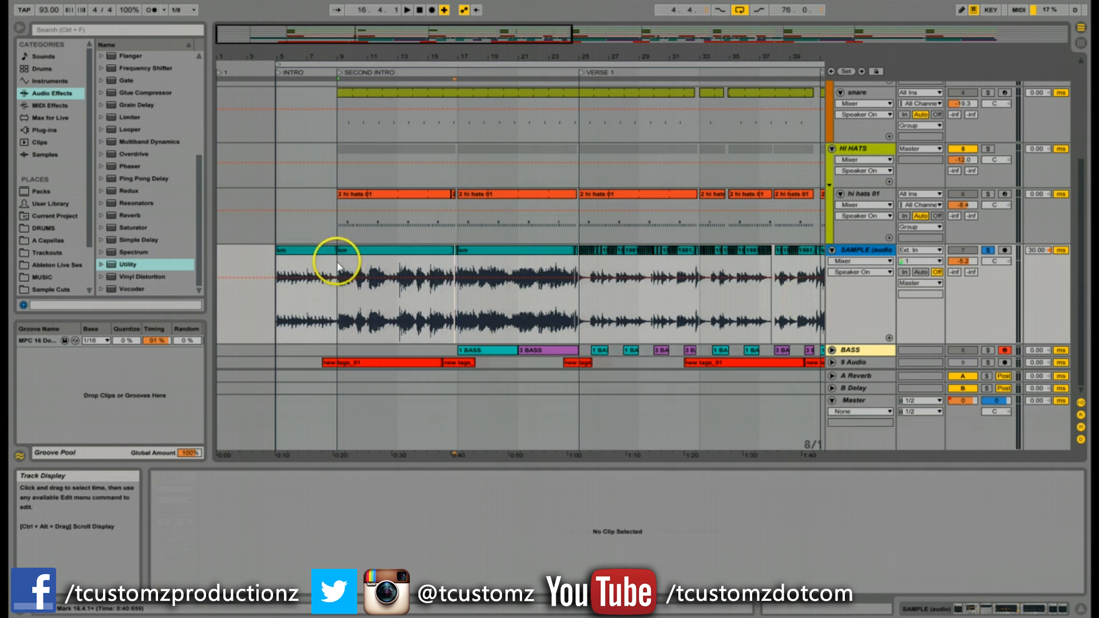
Compare the sample track's intro, bars 9 to 17, bars 17 to 25 and the start of VERSE 1 by selecting each section.
left_click_drag(338, 266, 458, 262)
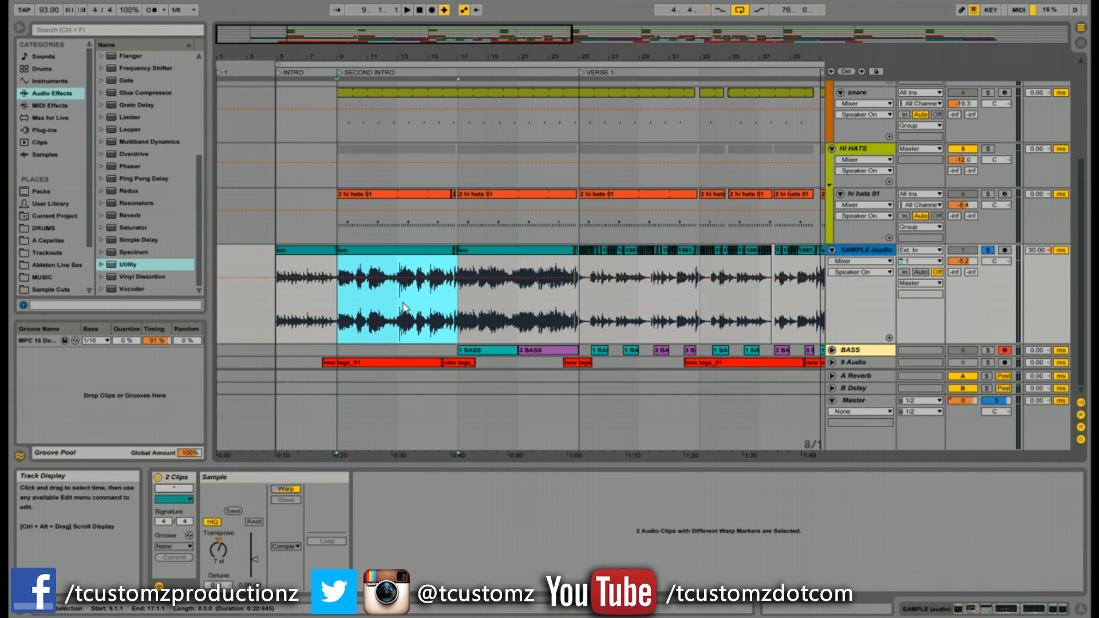
left_click(460, 266)
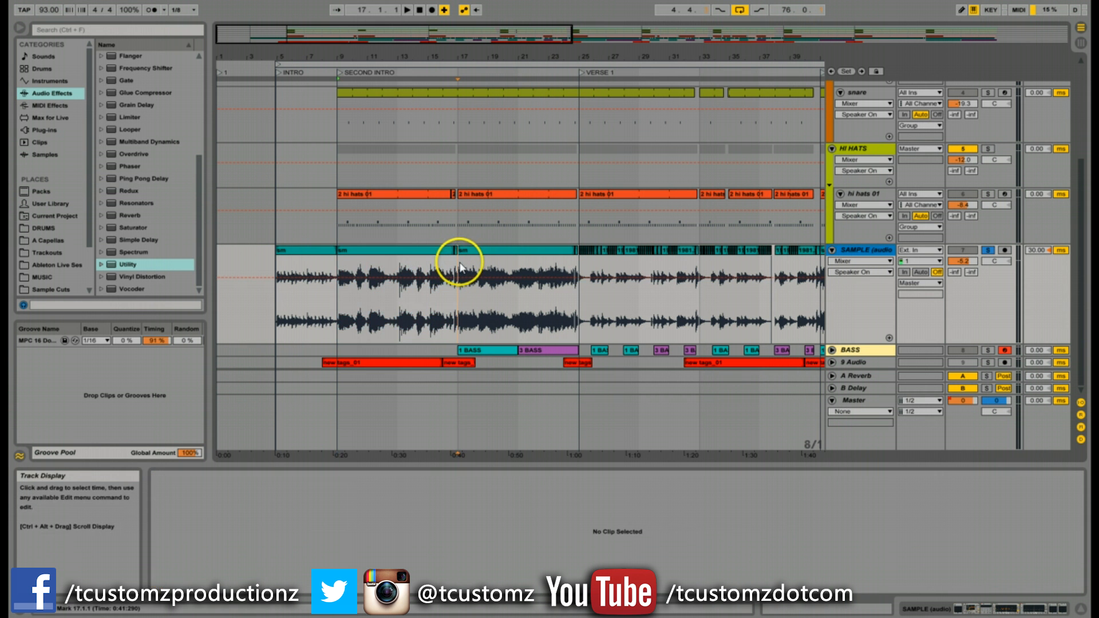
left_click_drag(461, 266, 574, 277)
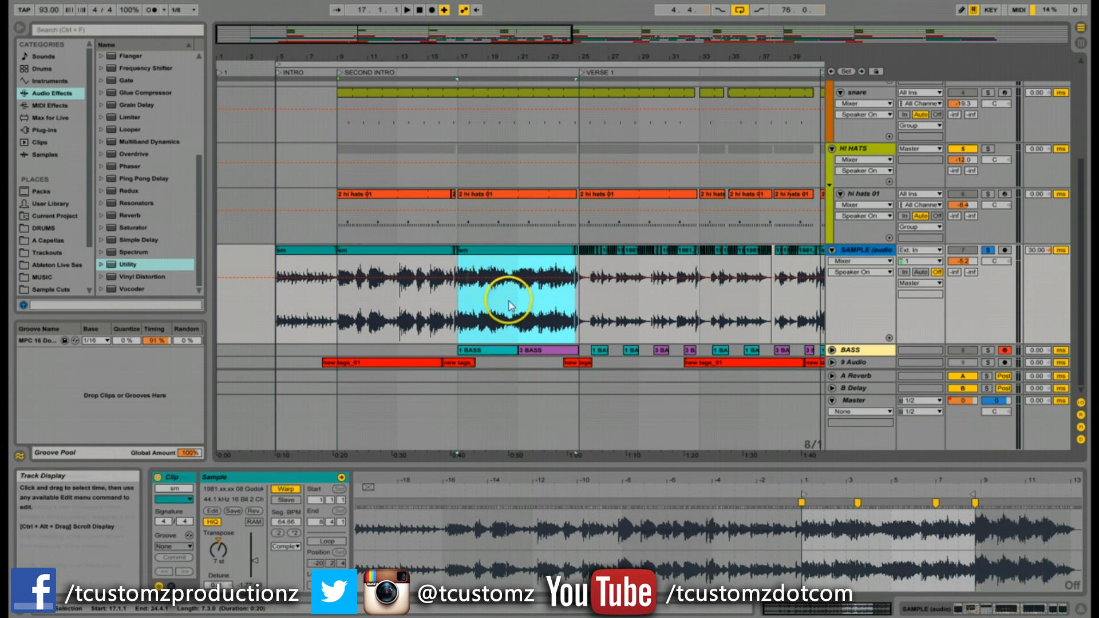
left_click(302, 250)
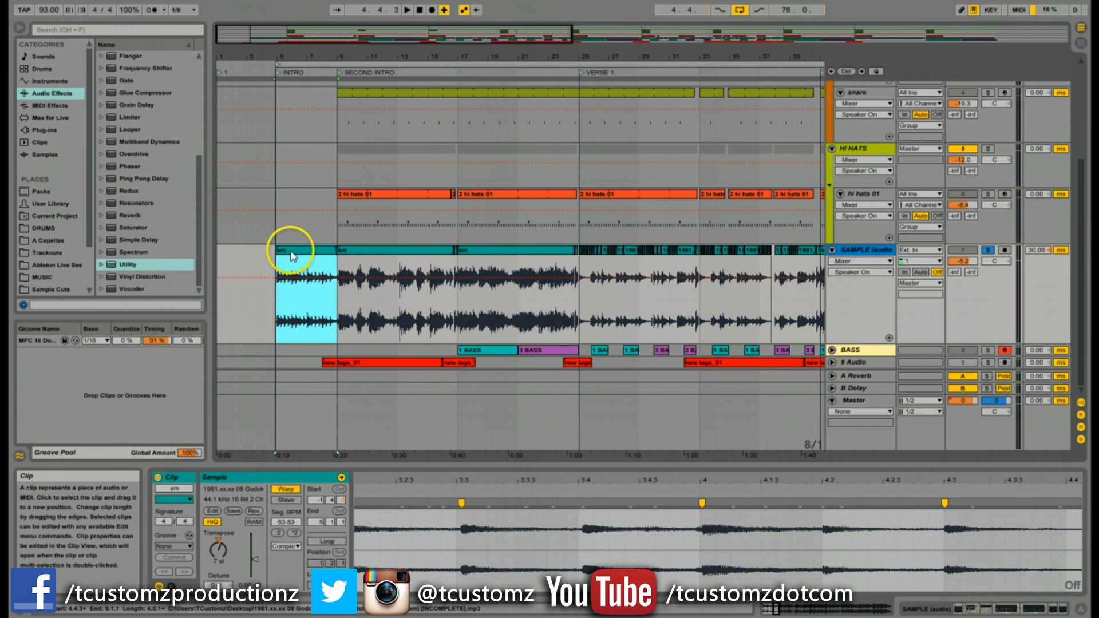
left_click(495, 250)
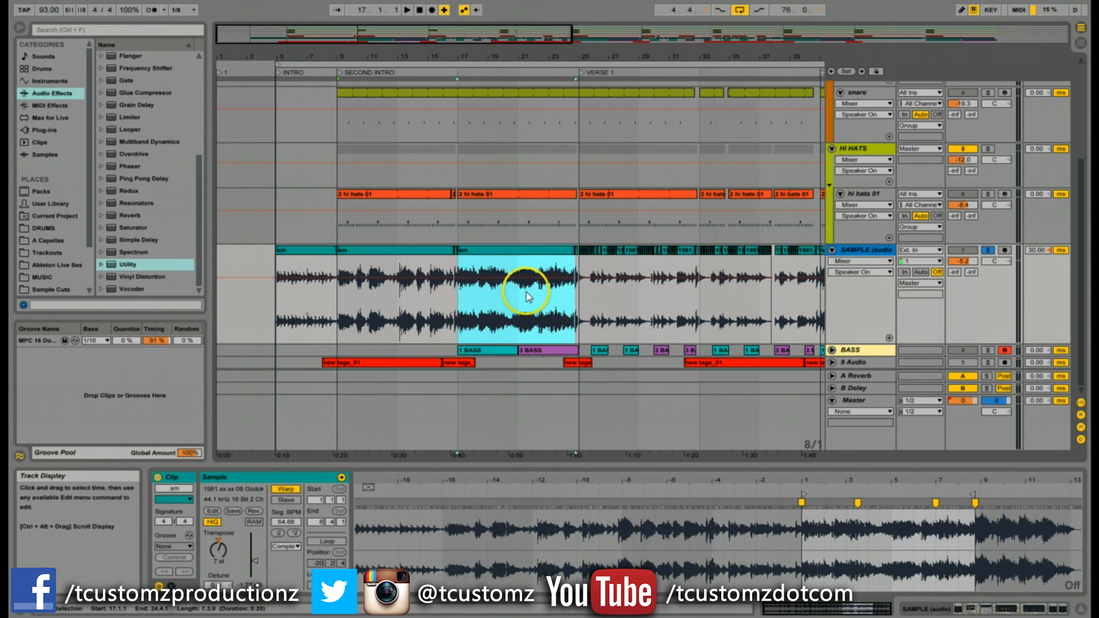
left_click(584, 262)
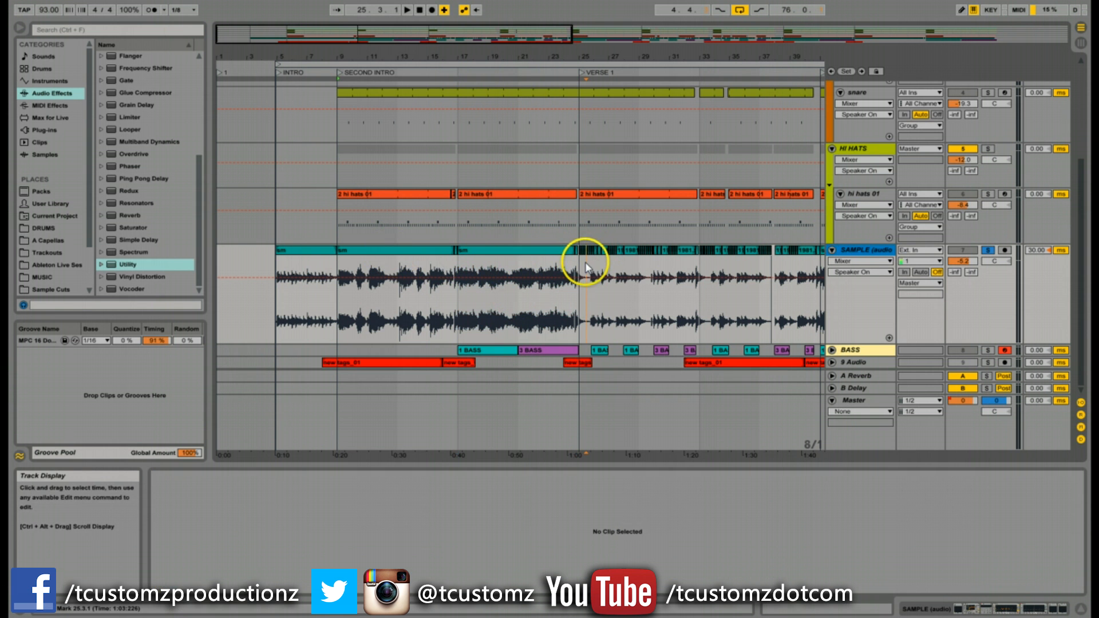
left_click_drag(582, 264, 699, 256)
Select the sample track between the SECOND INTRO and VERSE 1 locators and play the section.
mouse_move(456, 264)
left_mouse_down()
mouse_move(350, 264)
mouse_move(362, 263)
left_mouse_up()
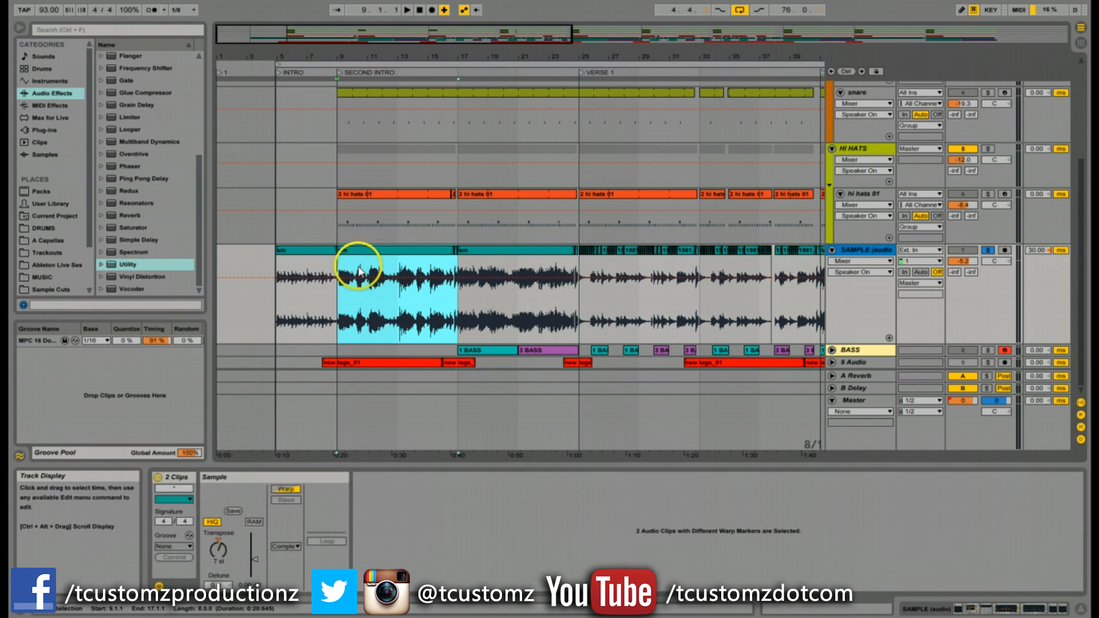
left_click(365, 265)
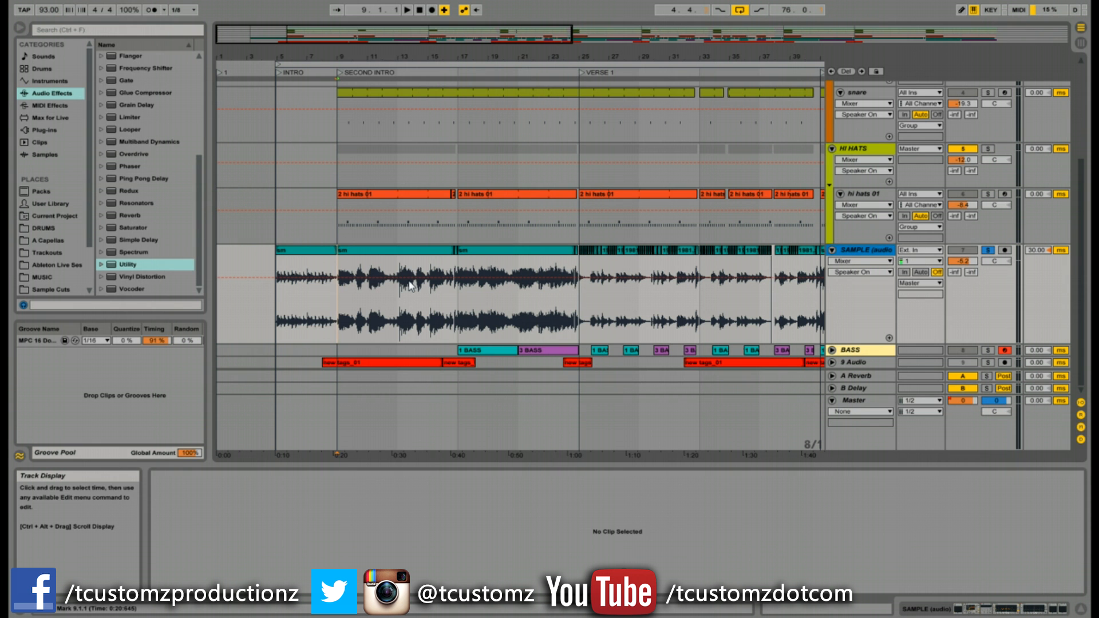
left_click(387, 281)
double_click(343, 299)
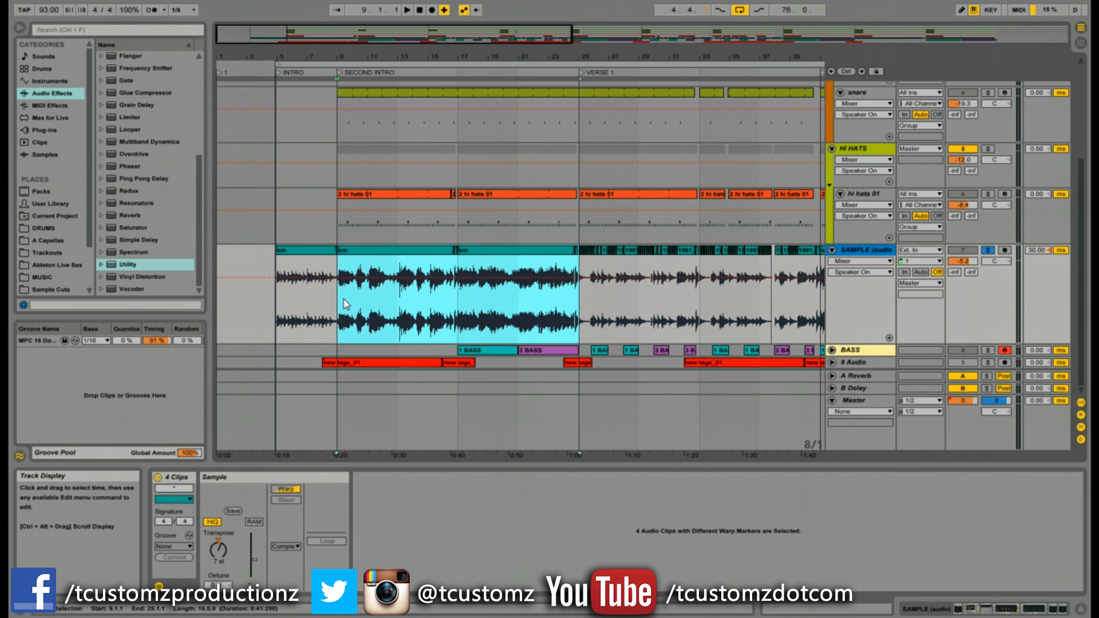
double_click(343, 302)
right_click(339, 74)
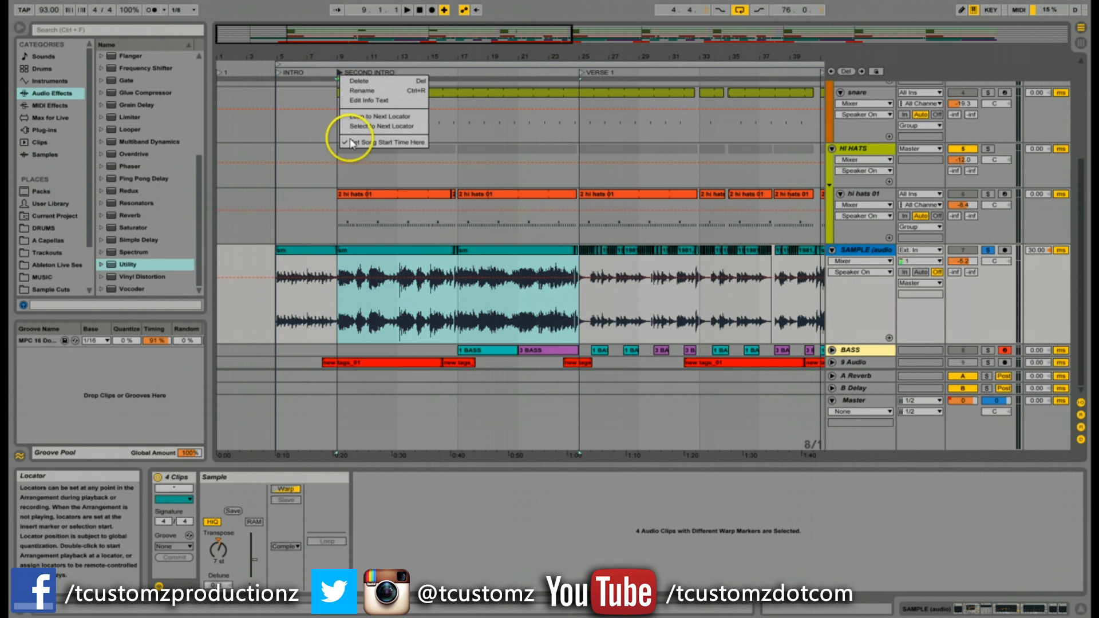
left_click(494, 57)
key("space")
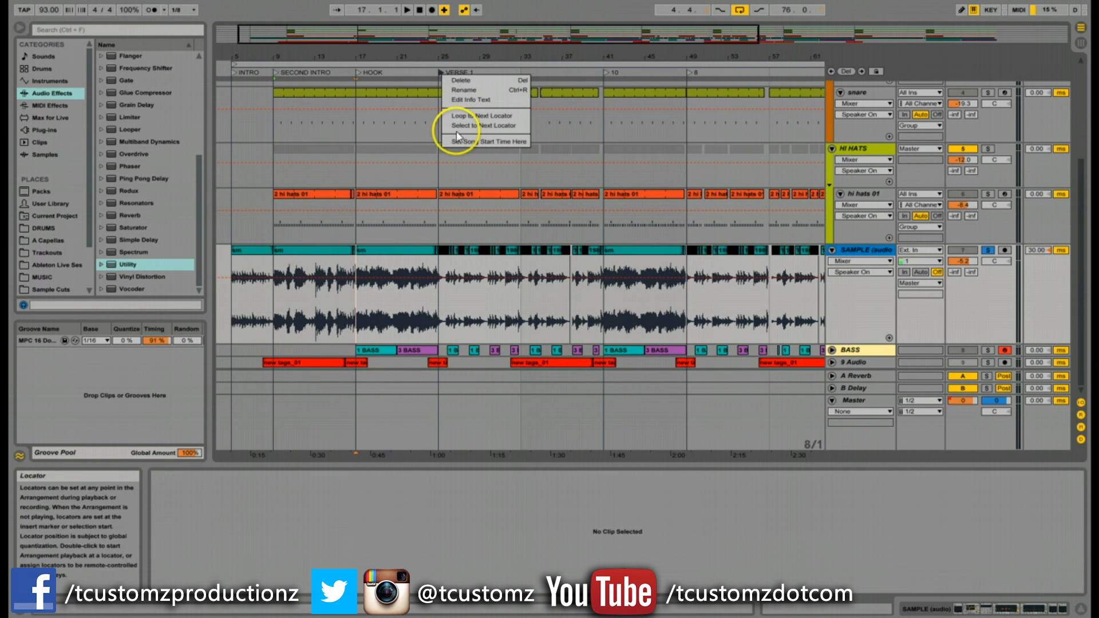
Set the song start time at the VERSE 1 locator and play the verse to about bar 33.
left_click(462, 140)
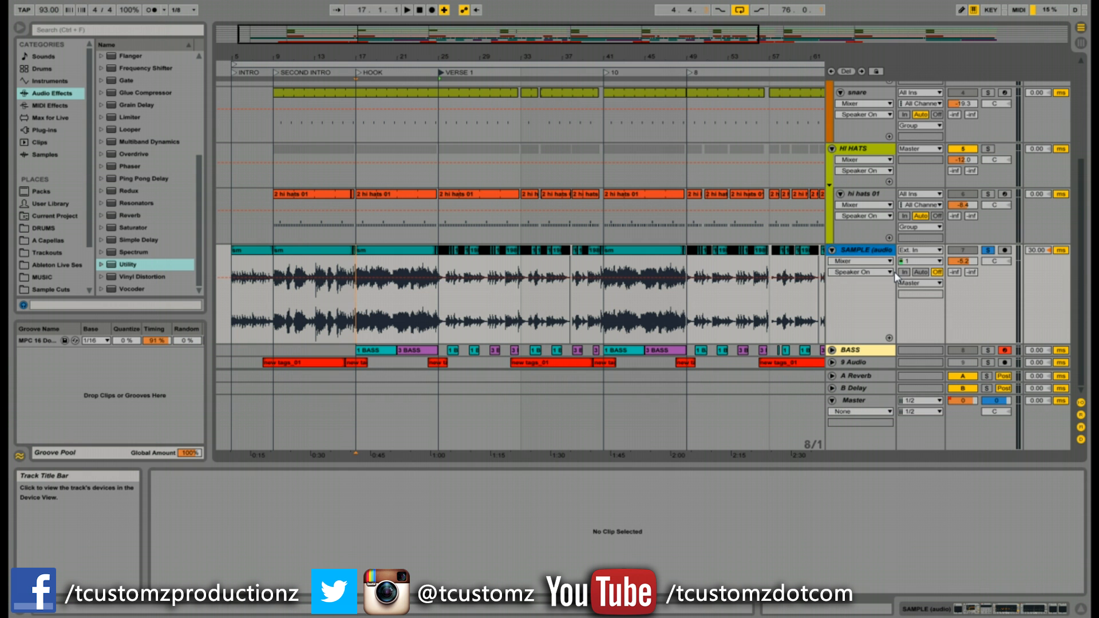
key("space")
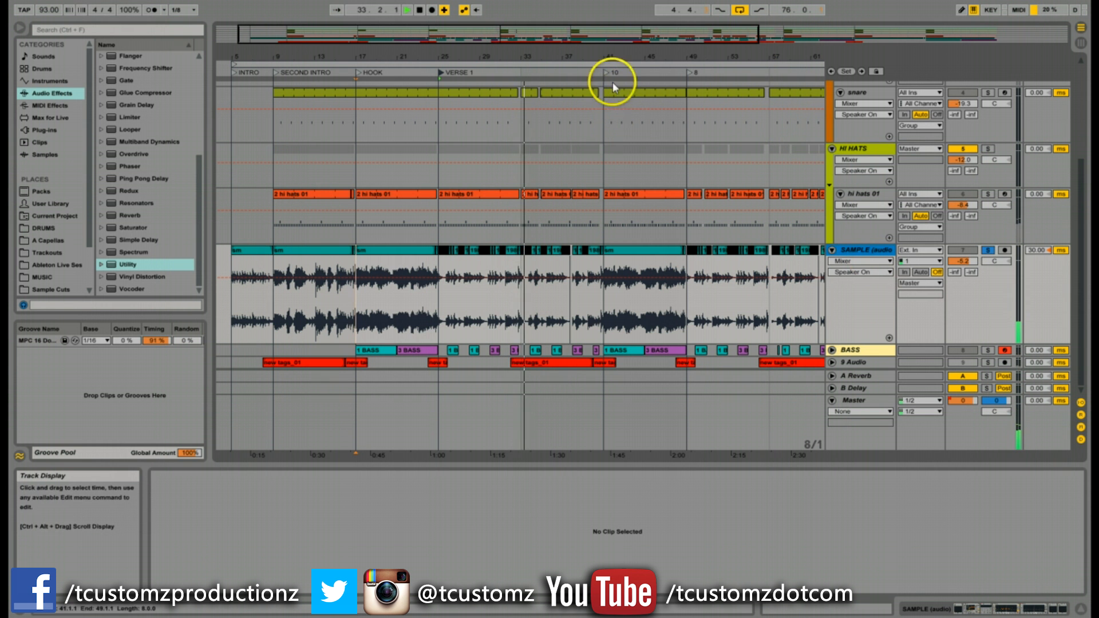
left_click_drag(608, 33, 610, 27)
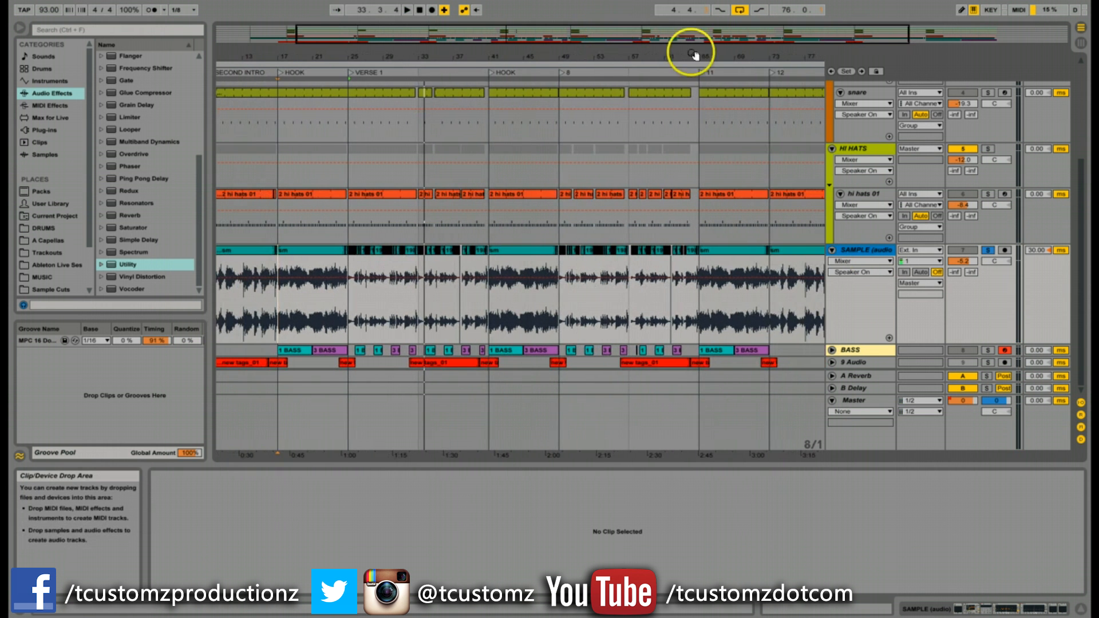
Rename locator 8 at bar 49 as VERSE 2.
right_click(561, 72)
left_click(585, 90)
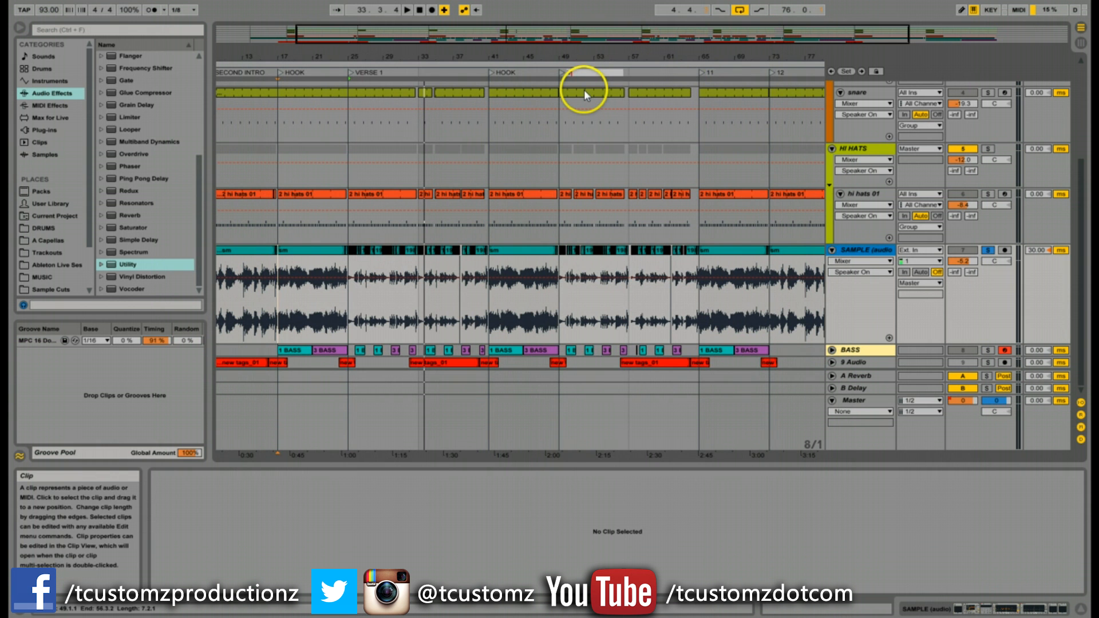
type("VERSE 2")
key("Return")
Rename locator 11 at bar 65 as HOOK.
right_click(706, 78)
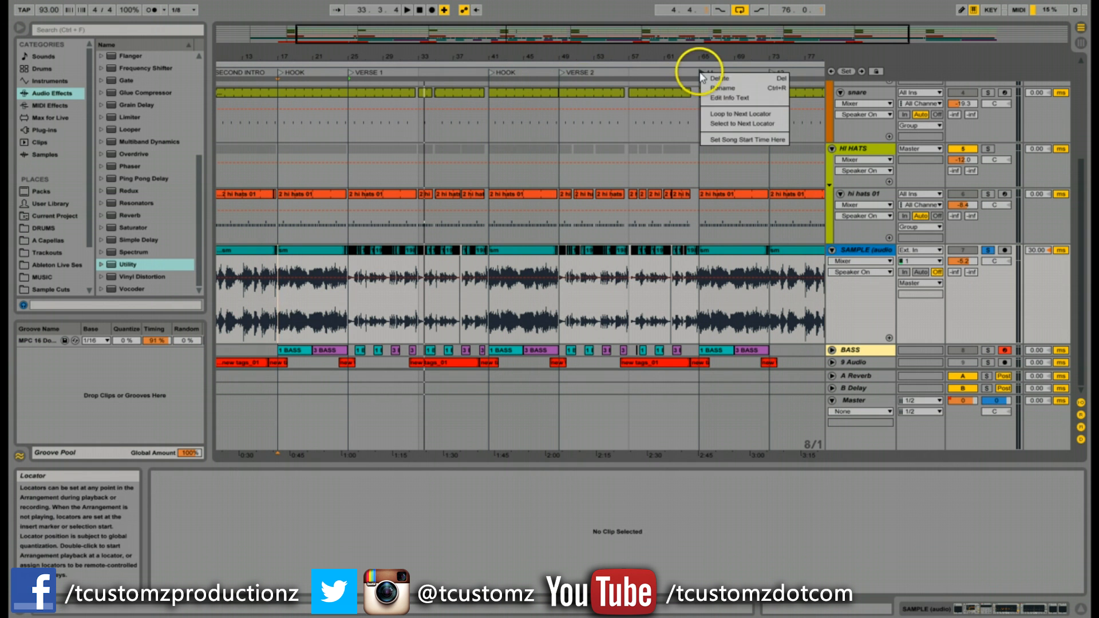
left_click(715, 88)
type("HOOK")
key("Return")
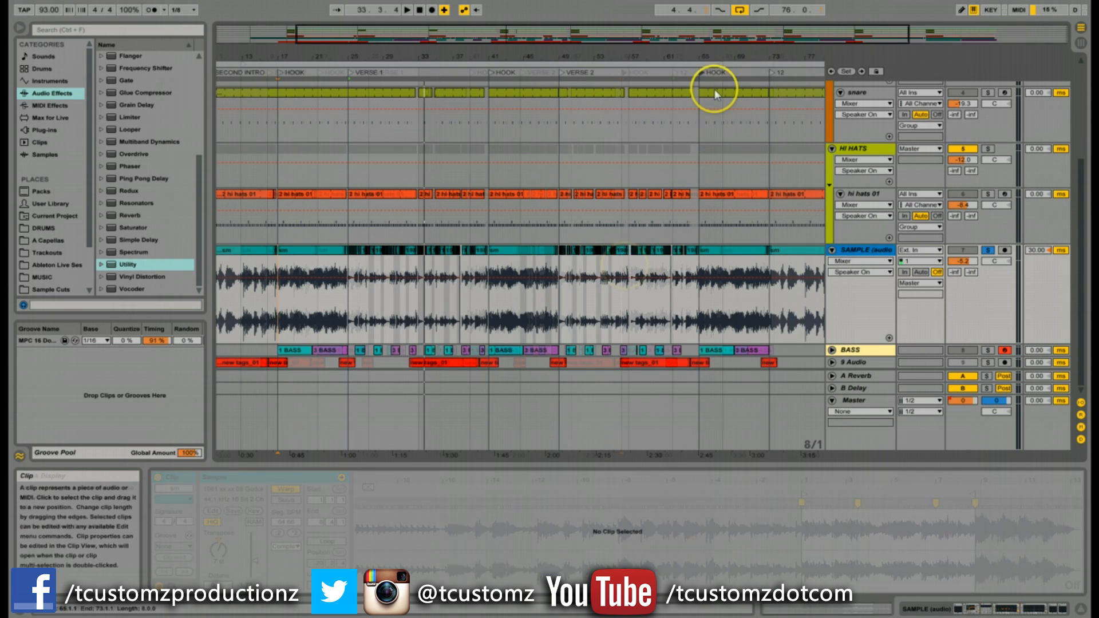
Rename locator 12 at bar 73 as OUTRO.
key("minus")
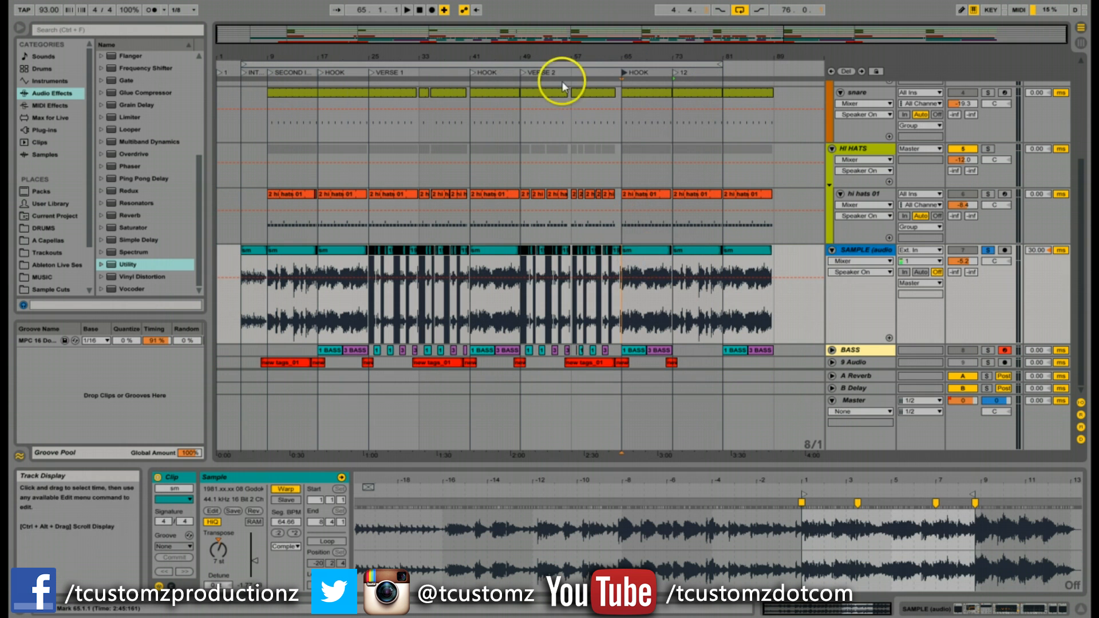
right_click(676, 74)
left_click(691, 88)
type("OUTRO")
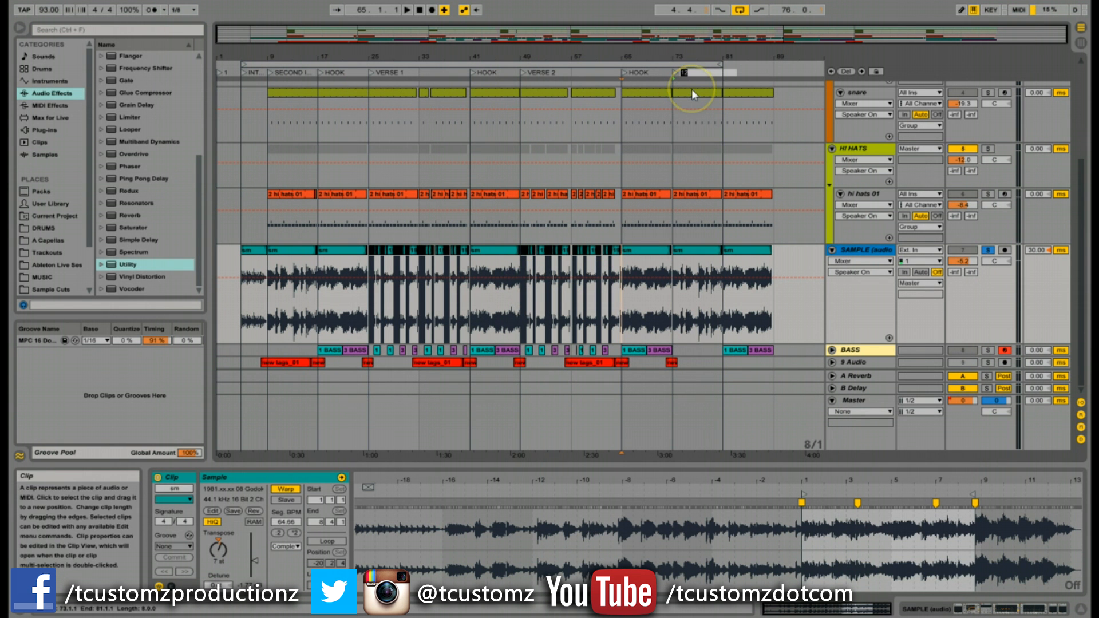
key("Return")
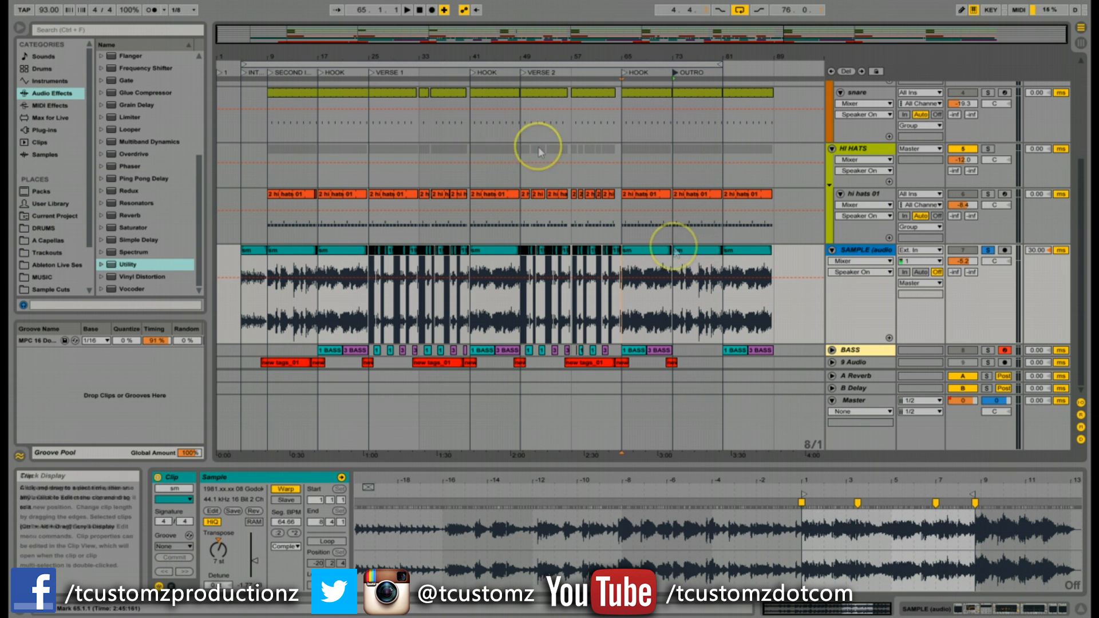
Compare the sample track's SECOND INTRO and OUTRO sections by selecting each of them in turn.
left_click(274, 269)
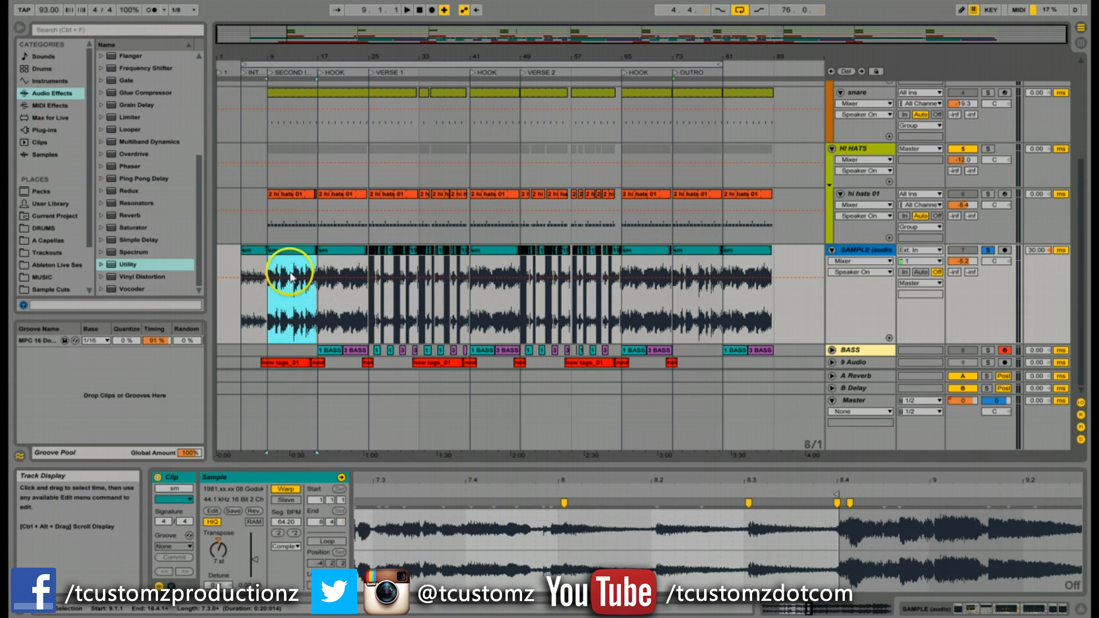
left_click(678, 95)
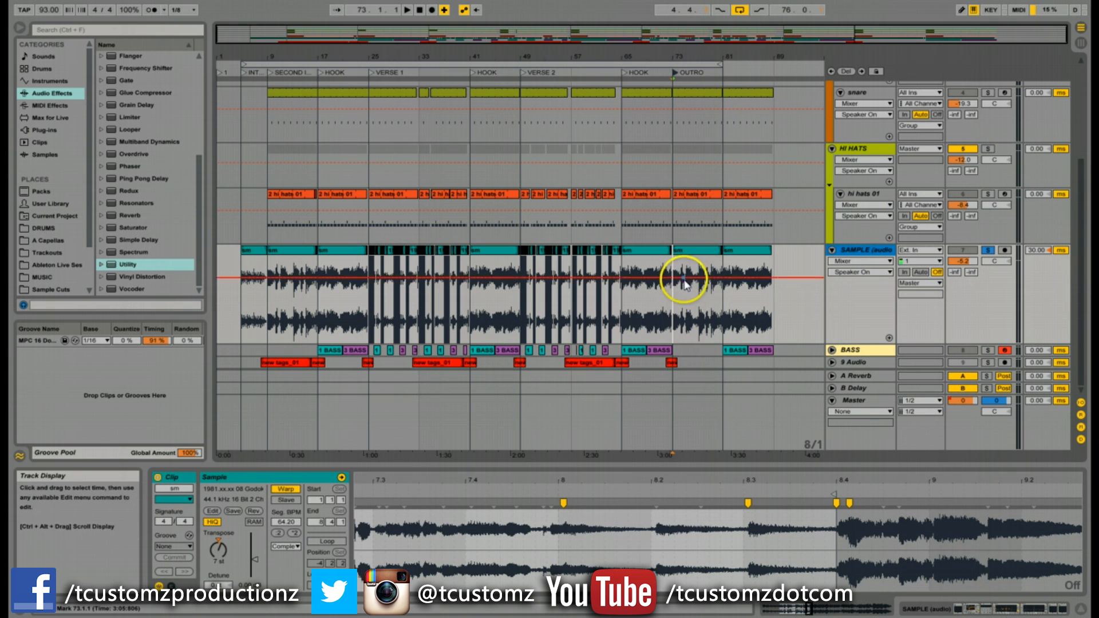
left_click(294, 255)
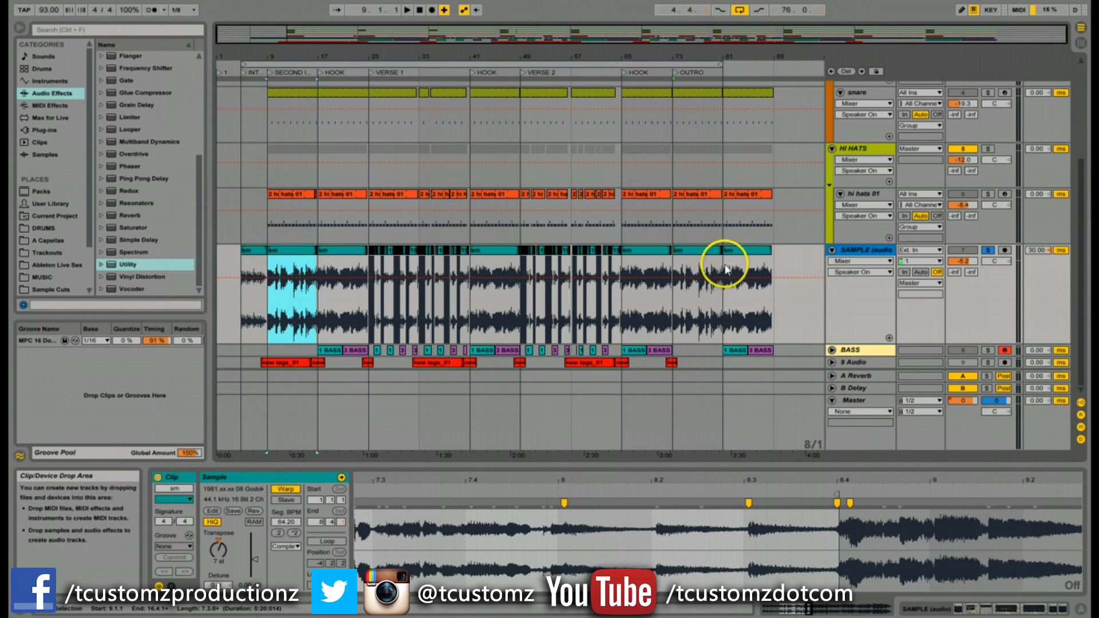
left_click(705, 272)
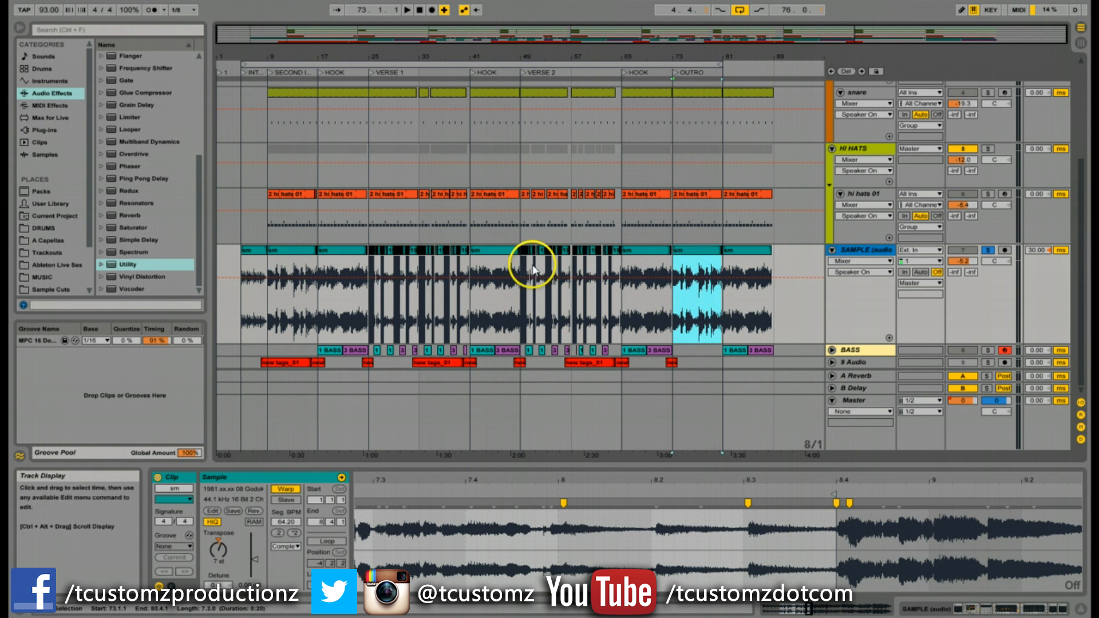
Select the snare track's SECOND INTRO section, bars 9 to 17, and duplicate it onto the HOOK at bars 17 to 25.
left_click_drag(251, 57, 254, 81)
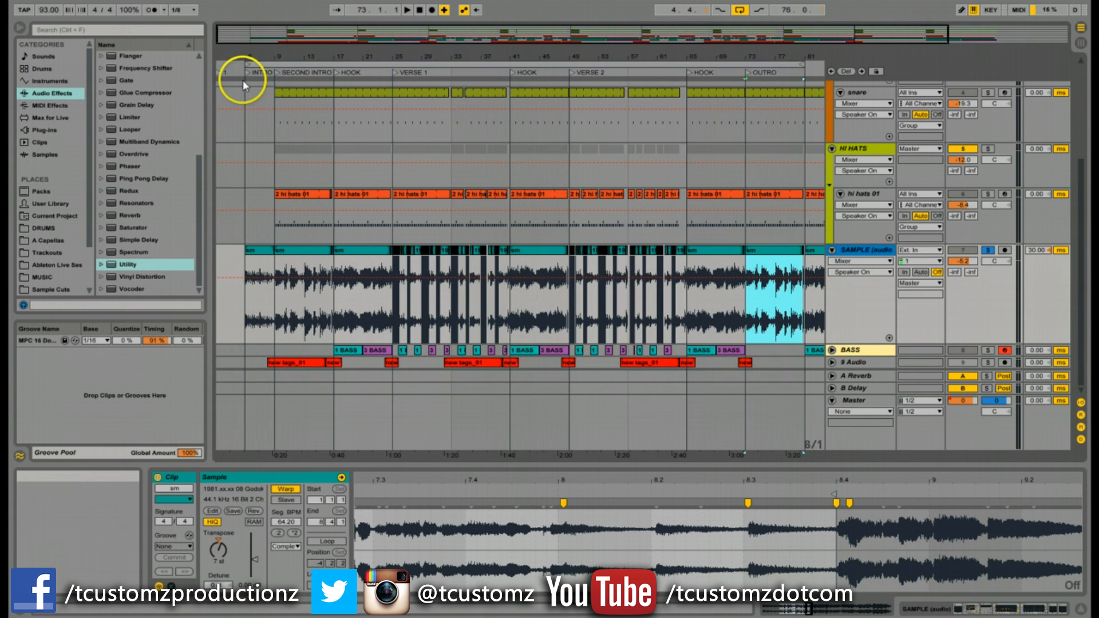
left_click(275, 90)
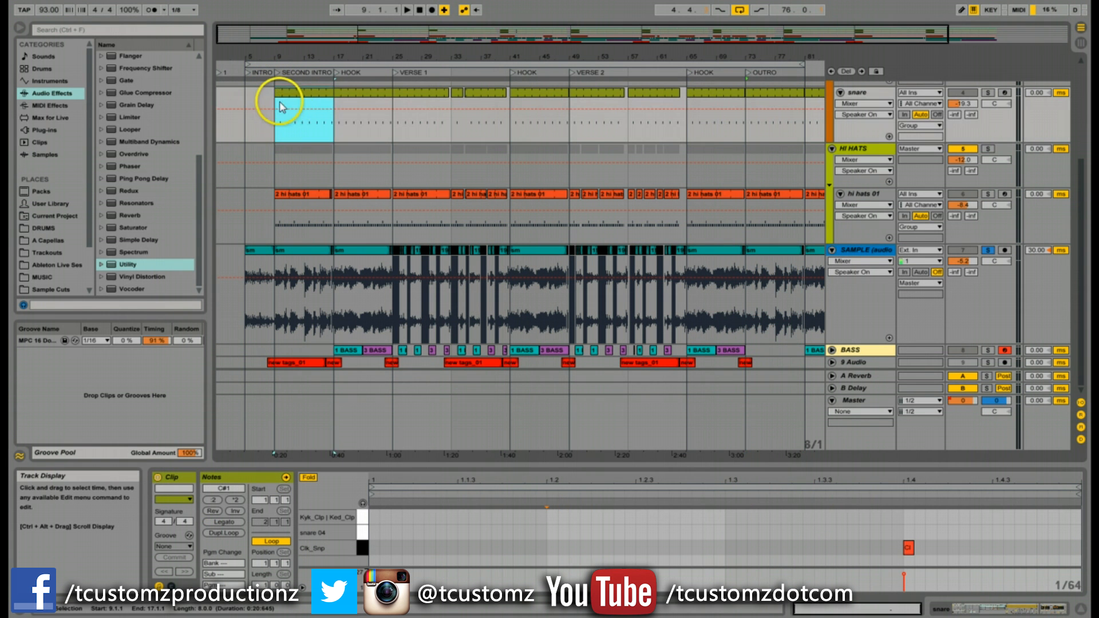
left_click_drag(278, 102, 378, 104)
left_click(312, 104)
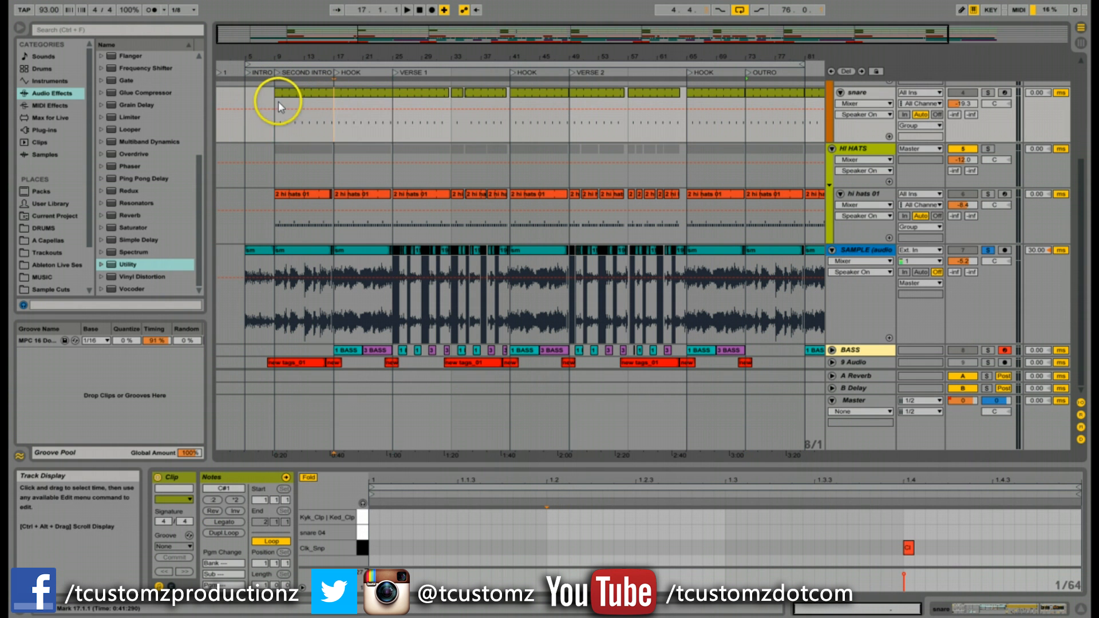
left_click_drag(279, 102, 384, 102)
left_click_drag(315, 103, 273, 100)
key("ctrl+d")
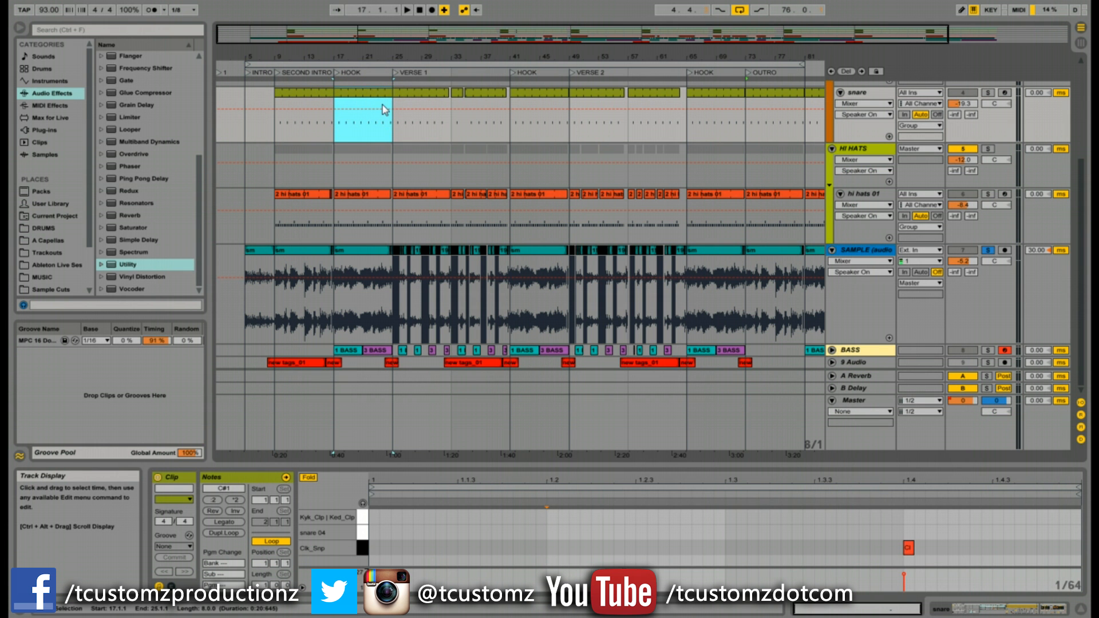
Select the second HOOK and VERSE 2, bars 41 to 65, across the snare, hi-hat, sample and bass tracks.
mouse_move(394, 120)
left_mouse_down()
mouse_move(466, 135)
mouse_move(386, 121)
mouse_move(794, 133)
left_mouse_up()
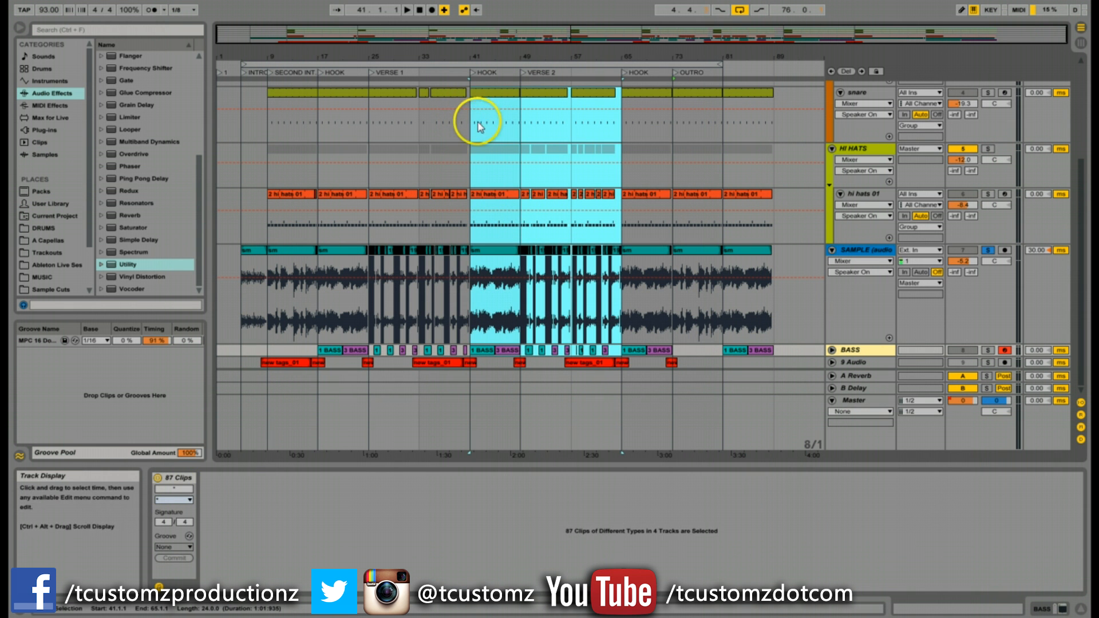
mouse_move(473, 135)
left_mouse_down()
mouse_move(503, 128)
mouse_move(581, 157)
mouse_move(629, 362)
left_mouse_up()
Select the snare track's whole VERSE 1 section, from bar 25 to the HOOK at bar 41.
left_click(510, 130)
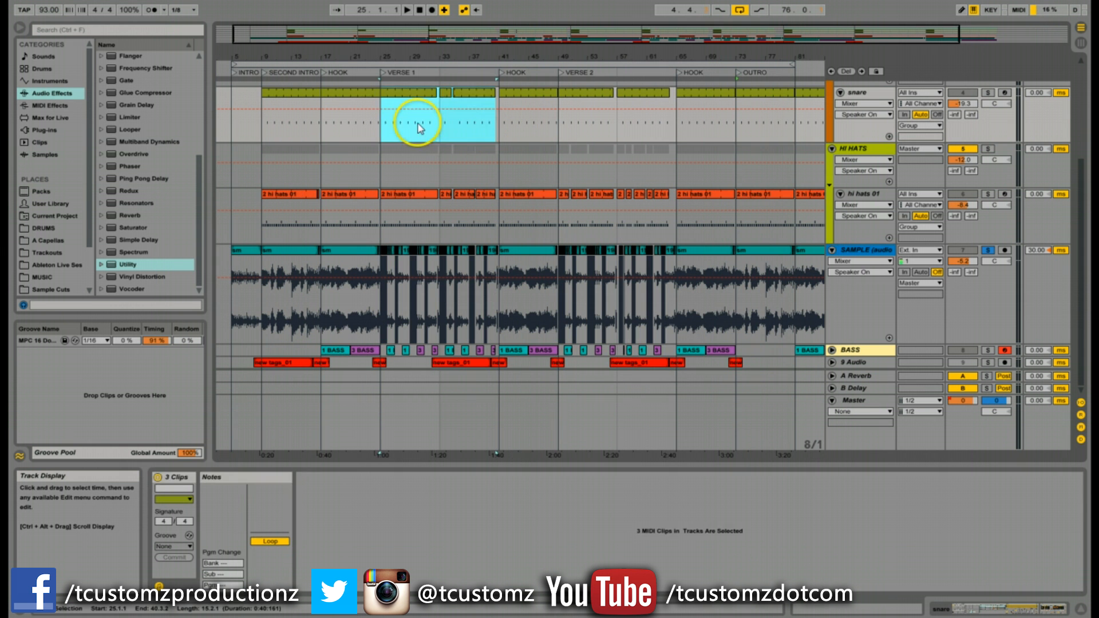
left_click(401, 123)
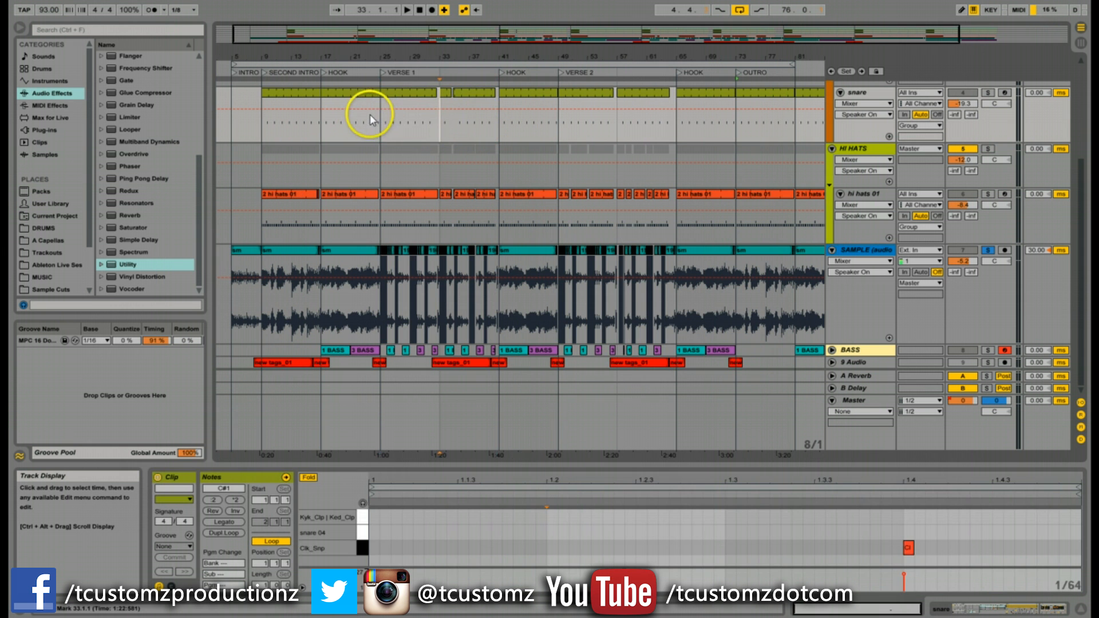
left_click_drag(402, 127, 499, 126)
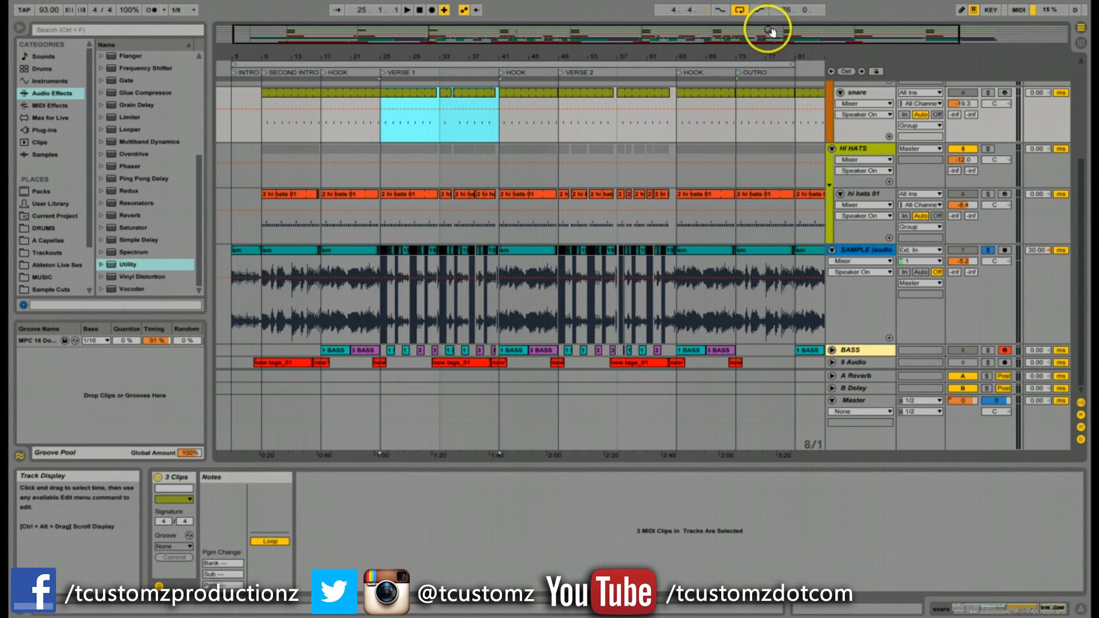
Select the sample track from the INTRO locator to bar 33, halfway through VERSE 1.
left_click_drag(769, 30, 768, 24)
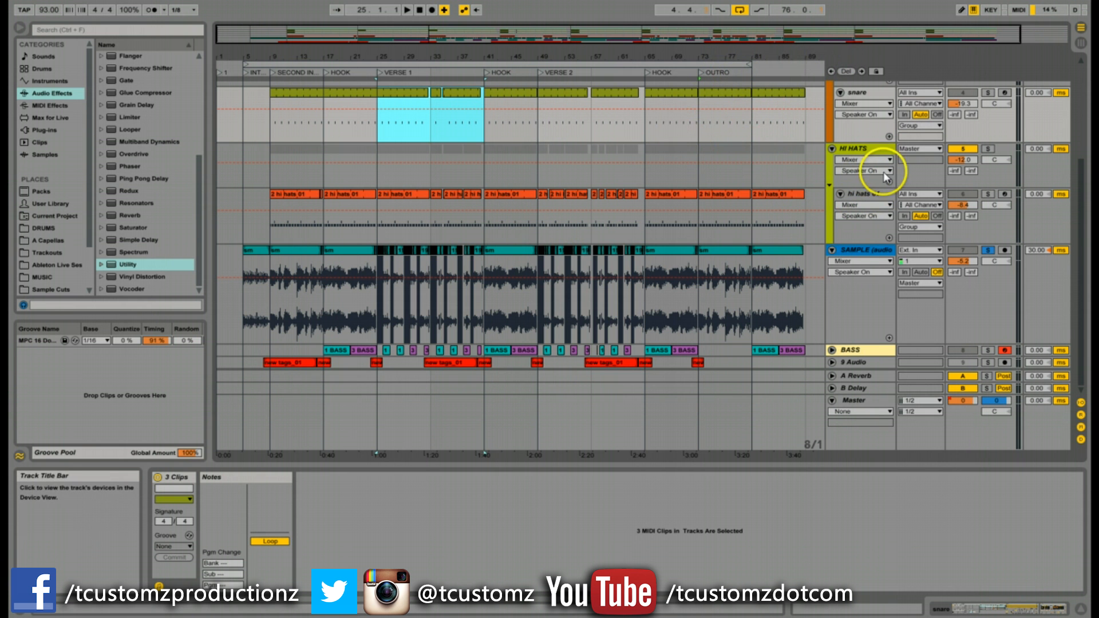
left_click_drag(245, 275, 431, 274)
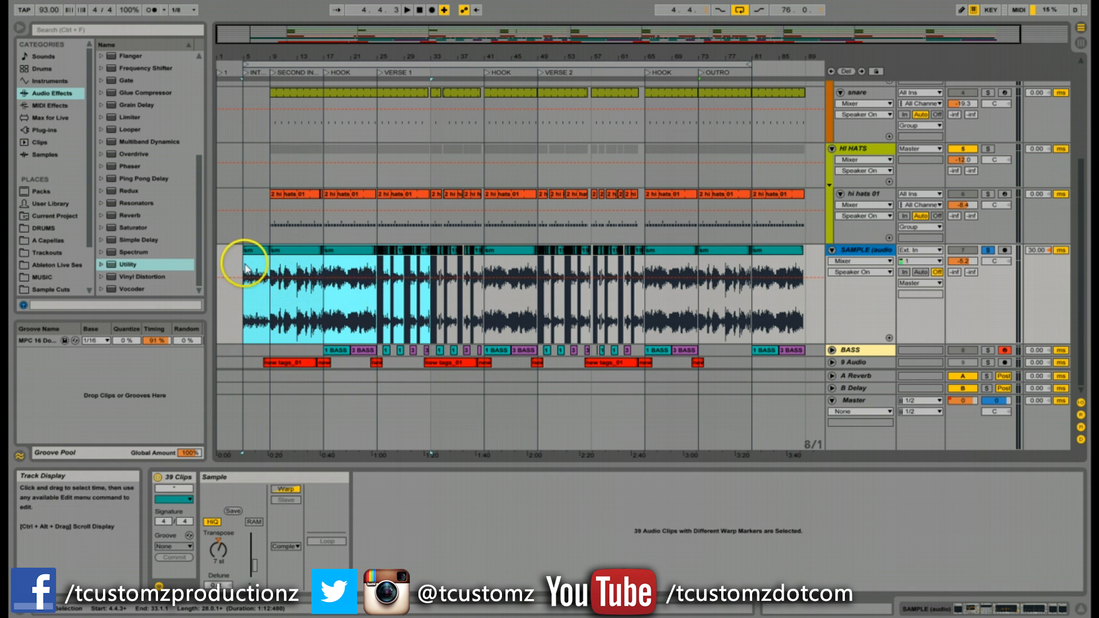
left_click_drag(245, 264, 430, 269)
left_click_drag(316, 271, 245, 289)
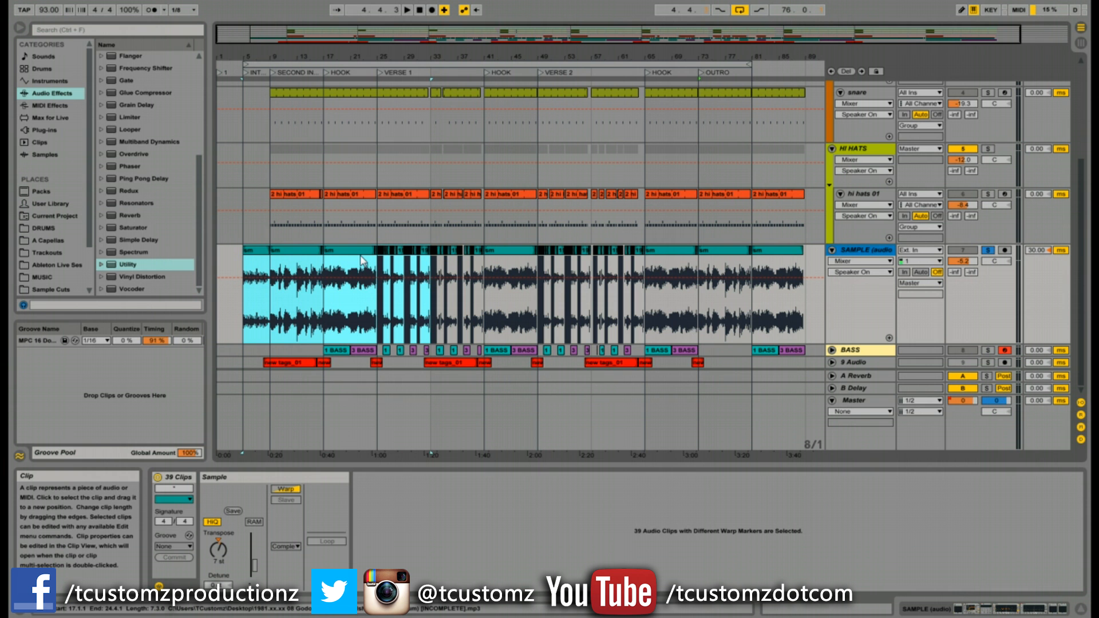